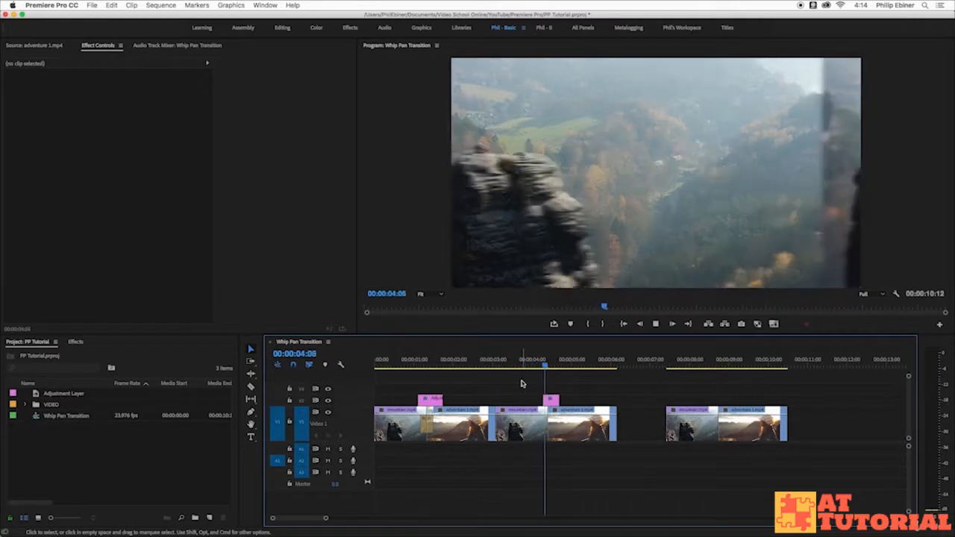
Play back the finished whip pan transitions and examine the first one's blurred frames on the timeline.
key(space)
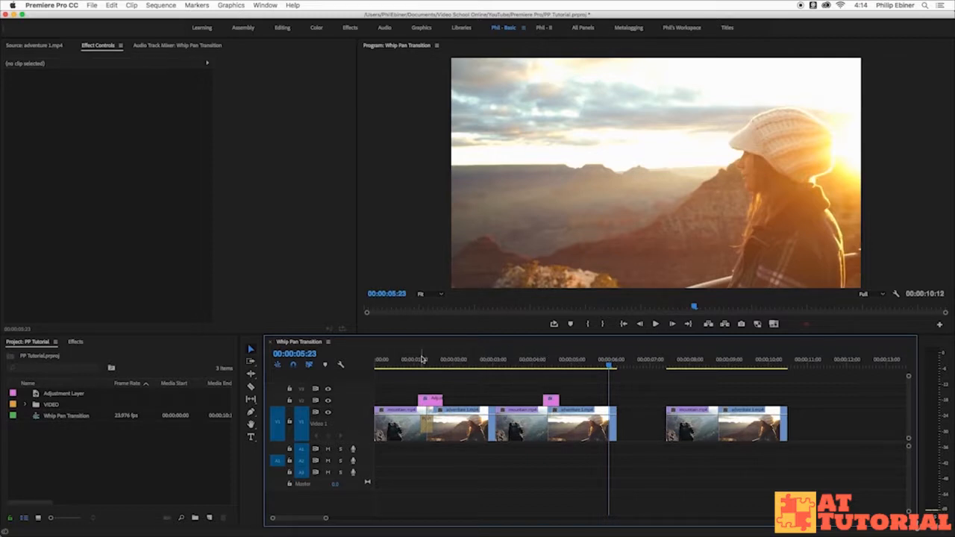
click(422, 360)
key(=)
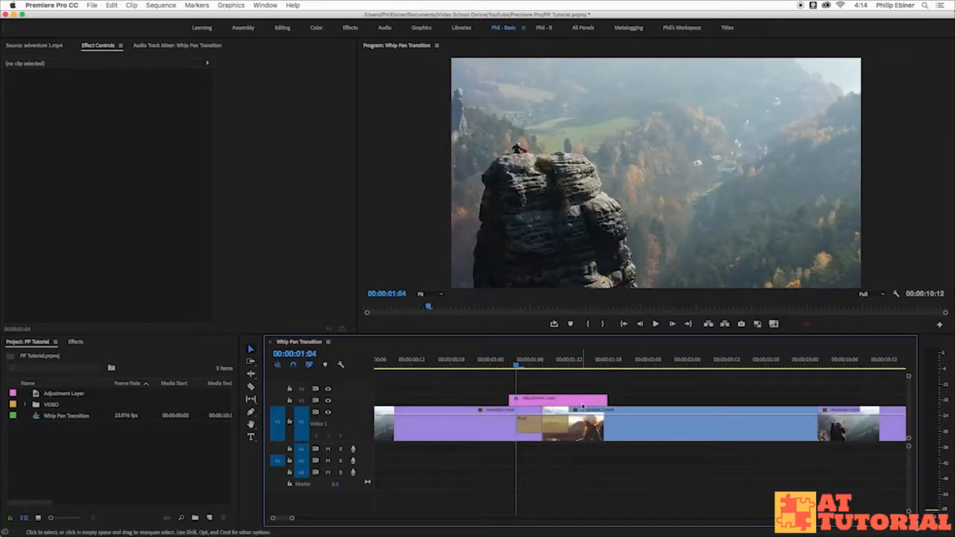
click(656, 405)
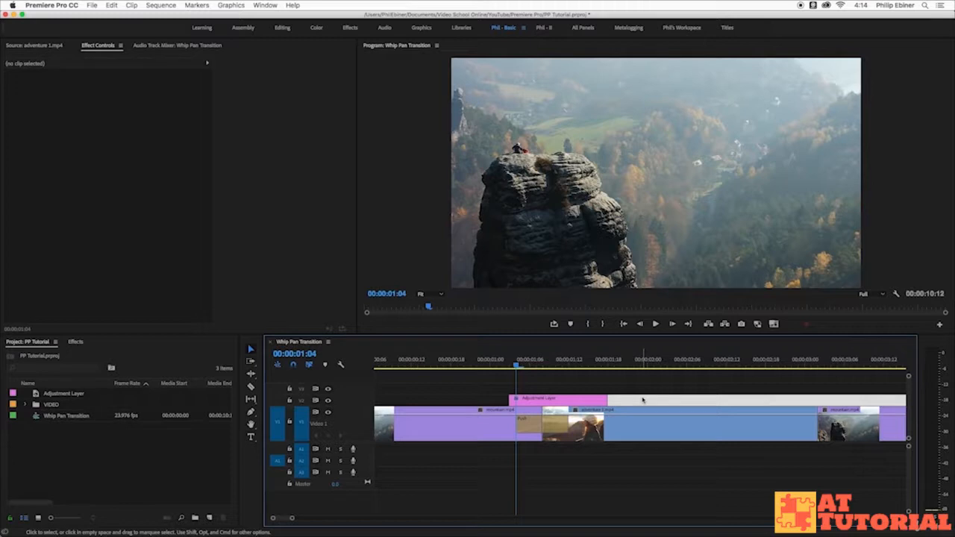
key(minus)
key(Right)
key(Right)
key(Right)
key(Right)
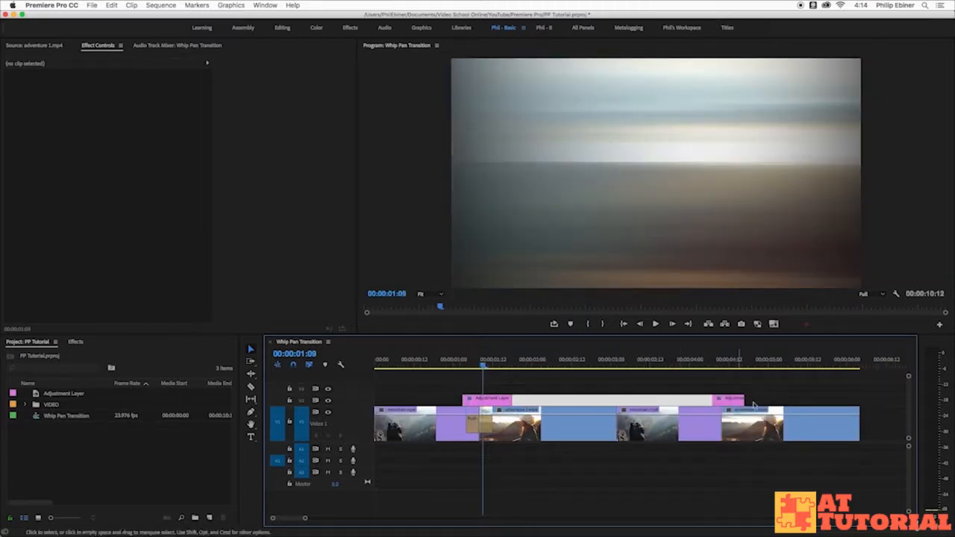
Examine the effects on both existing adjustment layers and the first Push transition's settings, and replay the finished transitions.
click(715, 361)
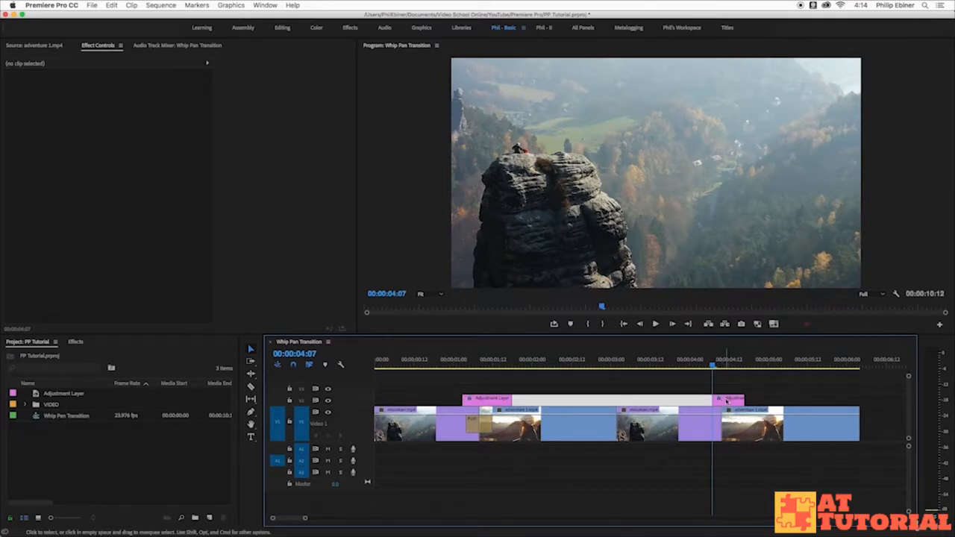
click(727, 401)
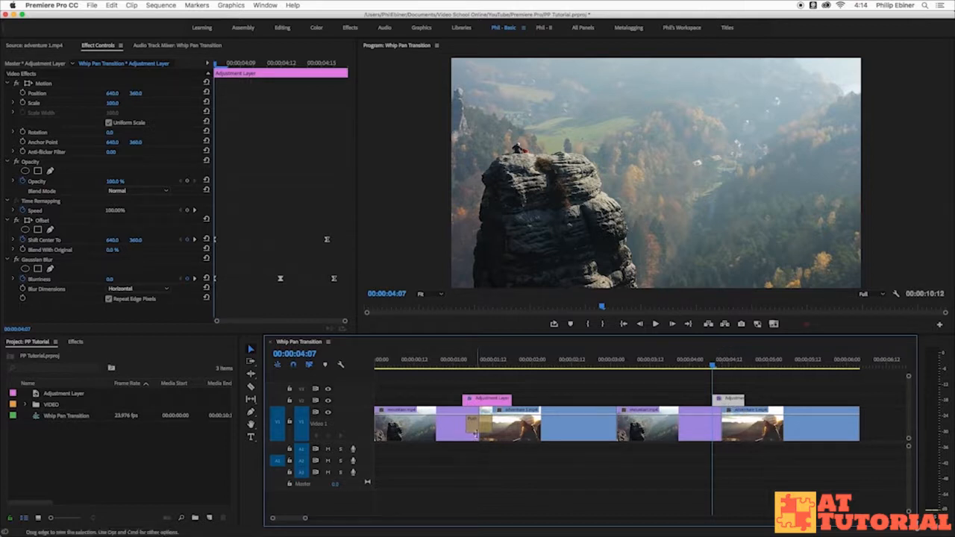
click(471, 361)
click(484, 401)
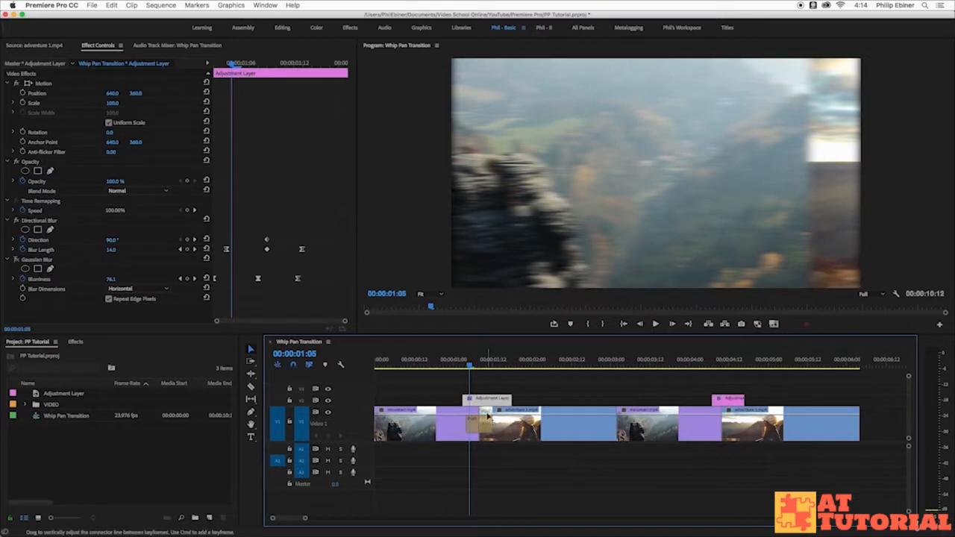
click(488, 413)
drag(469, 365, 458, 367)
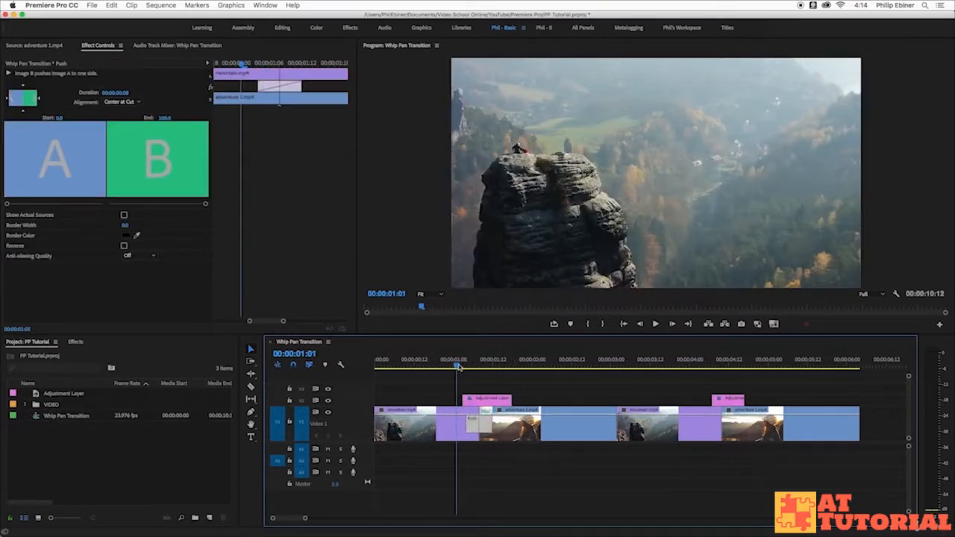
key(space)
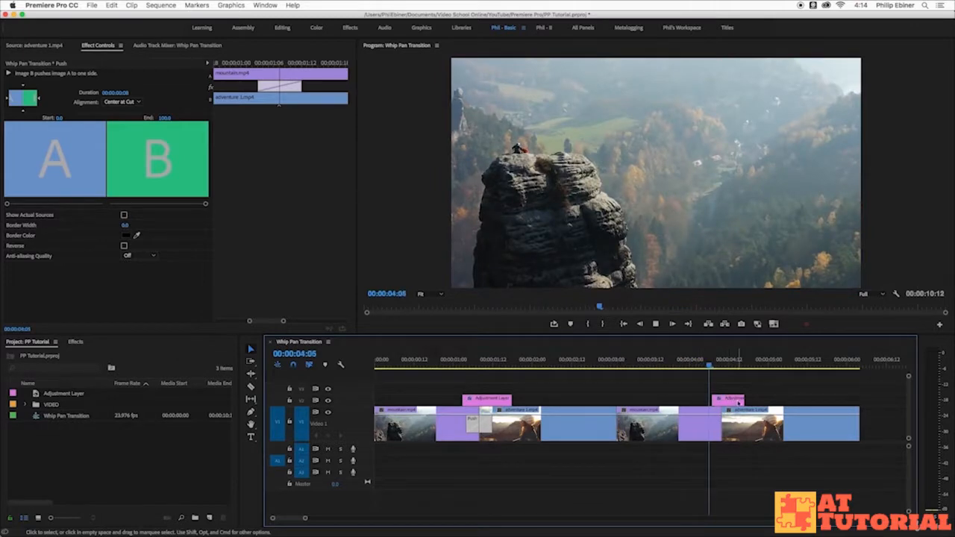
drag(722, 363, 706, 363)
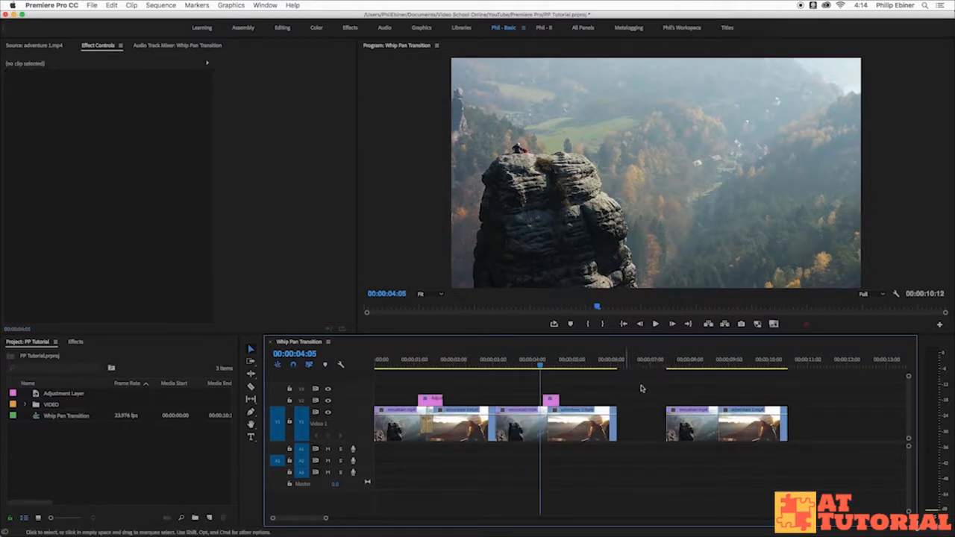
Apply the Push video transition at the cut between mountain.mp4 and adventure 1.mp4 in the last clip pair, and shorten it to 10 frames.
click(702, 362)
key(=)
key(=)
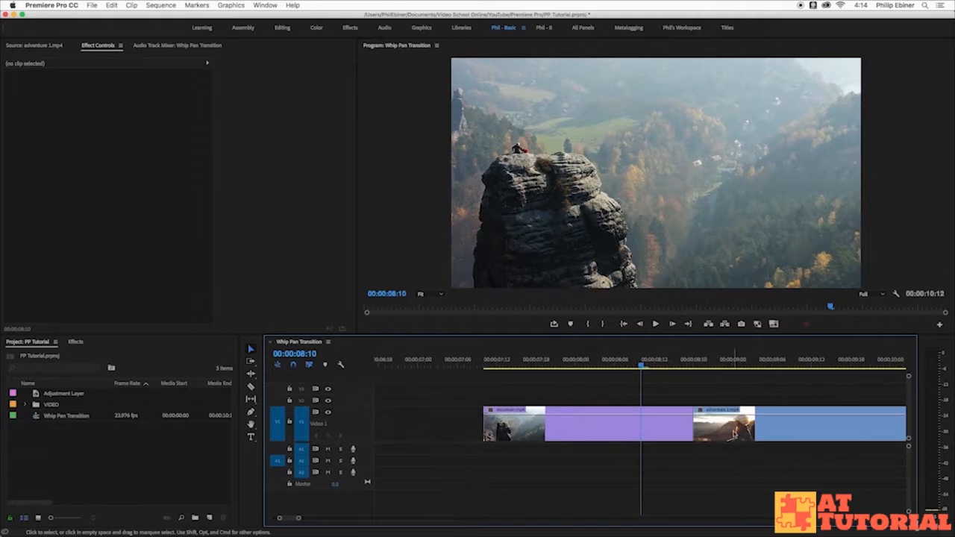
click(81, 341)
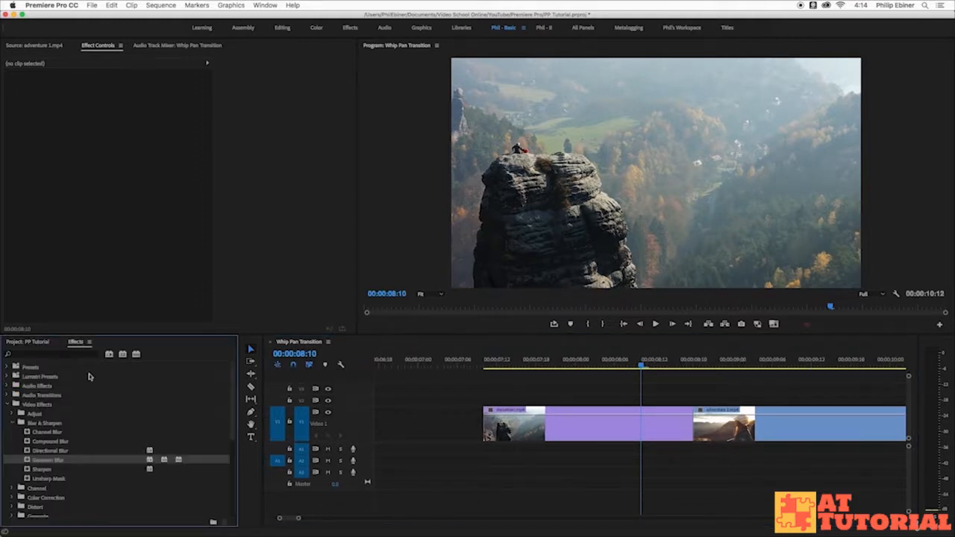
click(77, 354)
text(push)
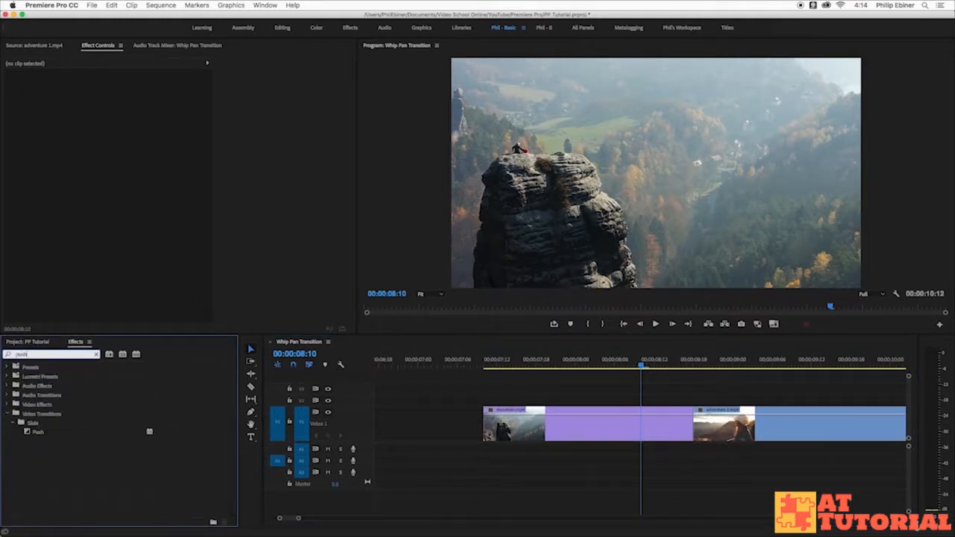
drag(33, 437, 691, 427)
drag(789, 422, 722, 426)
Play back the new Push transition to check which way the clips move.
click(661, 362)
key(space)
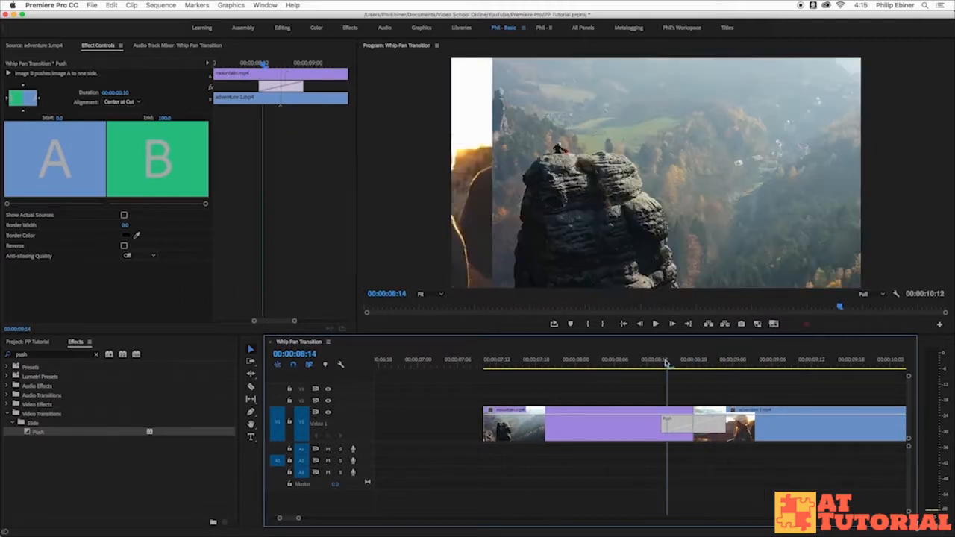
key(space)
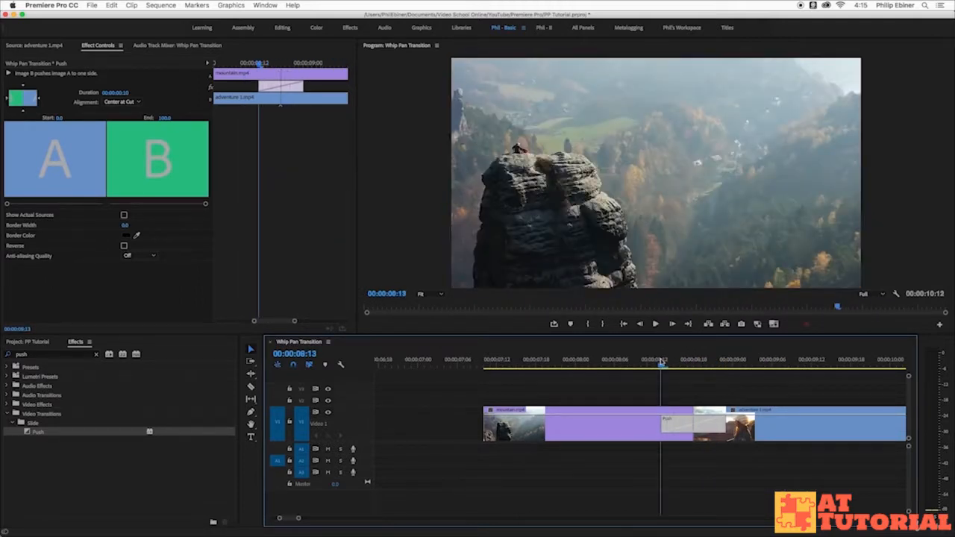
click(746, 364)
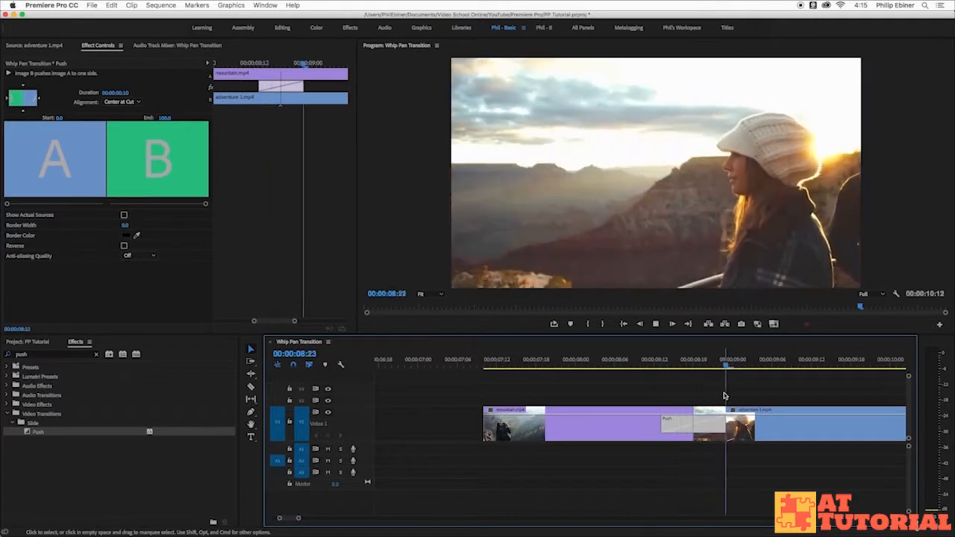
click(664, 361)
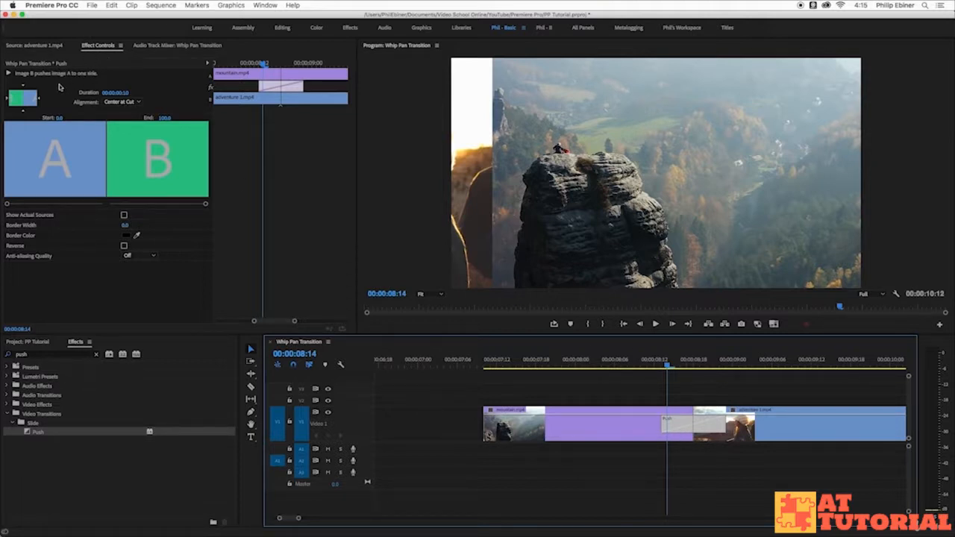
Change the Push direction so the incoming clip enters from east to west, and preview the transition.
click(40, 102)
drag(668, 367, 702, 371)
key(space)
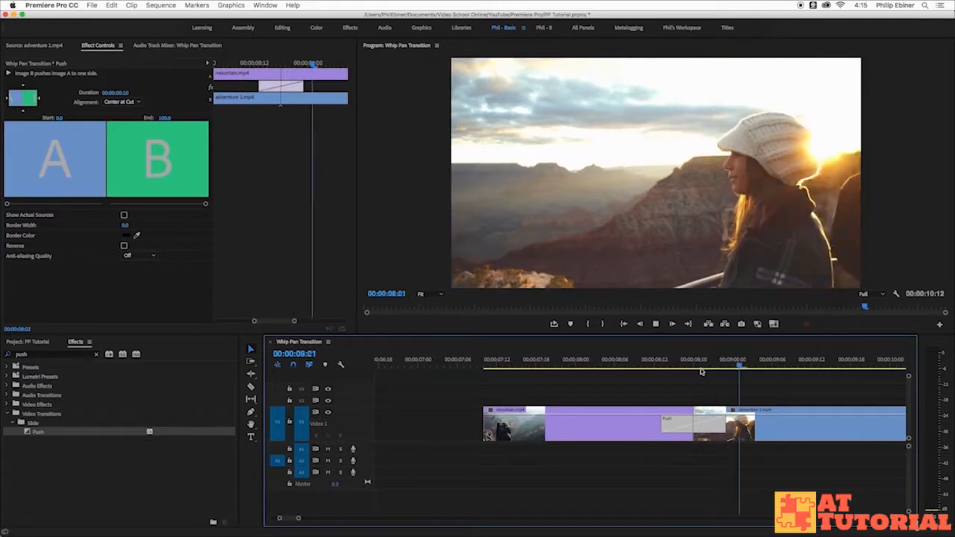
click(657, 366)
key(space)
click(662, 366)
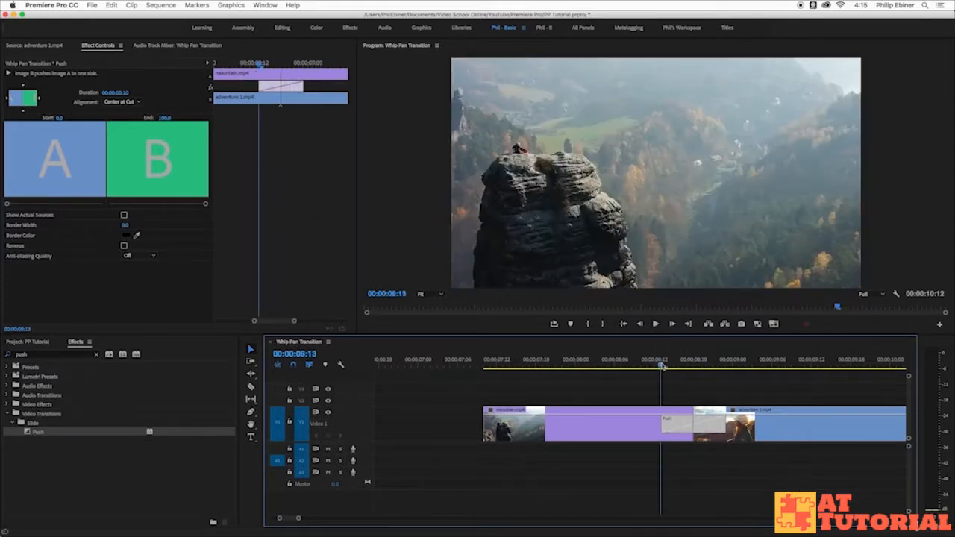
key(space)
key(space)
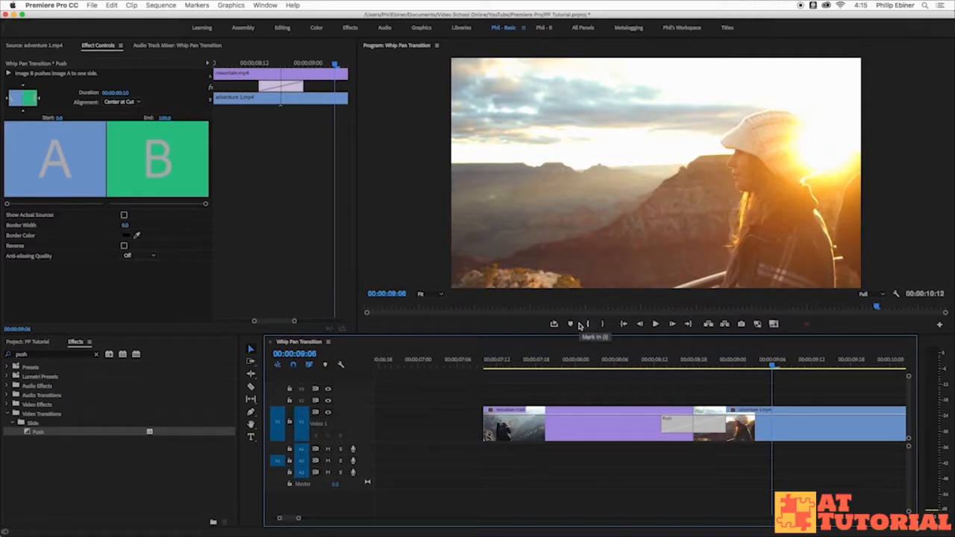
Place the project's existing Adjustment Layer on track V2, starting where the new Push transition begins.
click(47, 341)
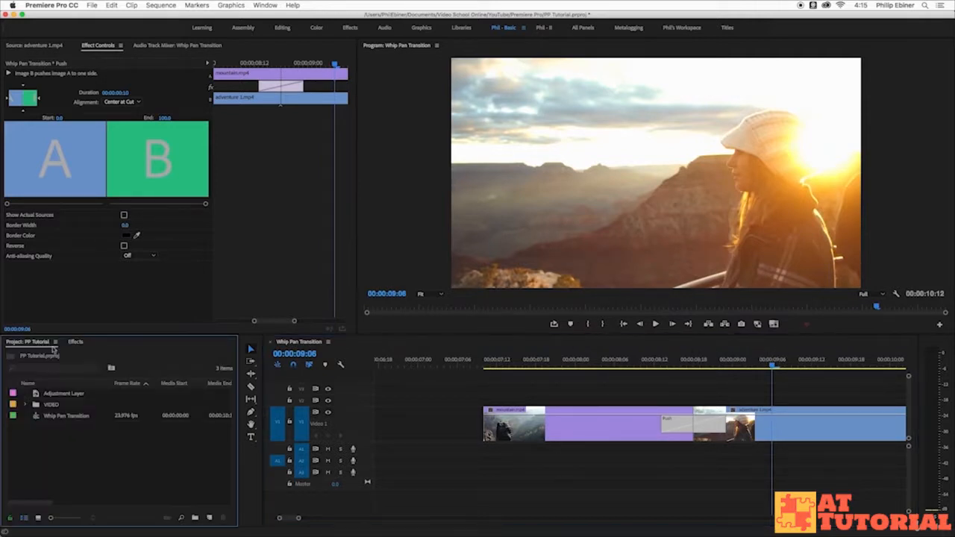
click(209, 519)
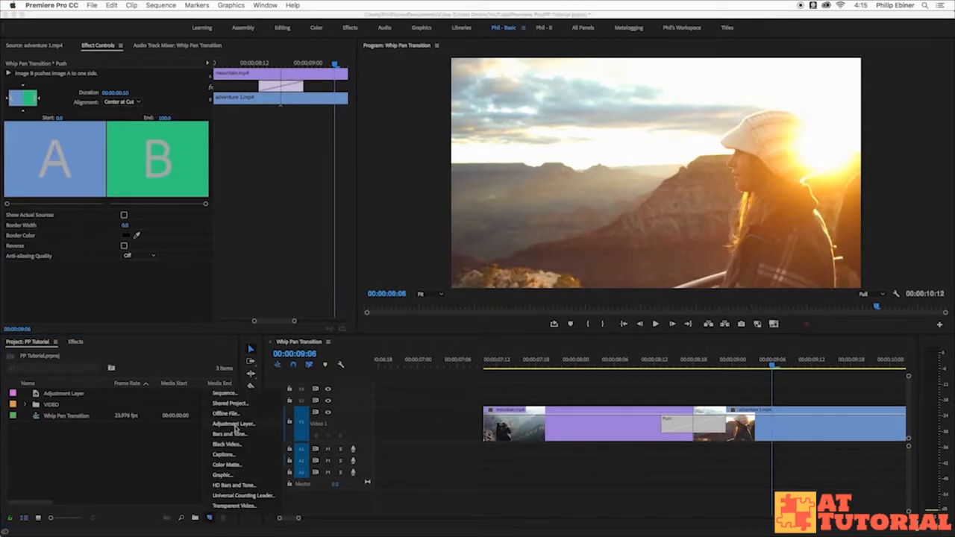
click(94, 474)
drag(47, 393, 664, 404)
Cut the new adjustment layer where the Push transition ends and delete the excess part after the cut.
click(736, 403)
key(c)
click(727, 404)
key(v)
click(745, 400)
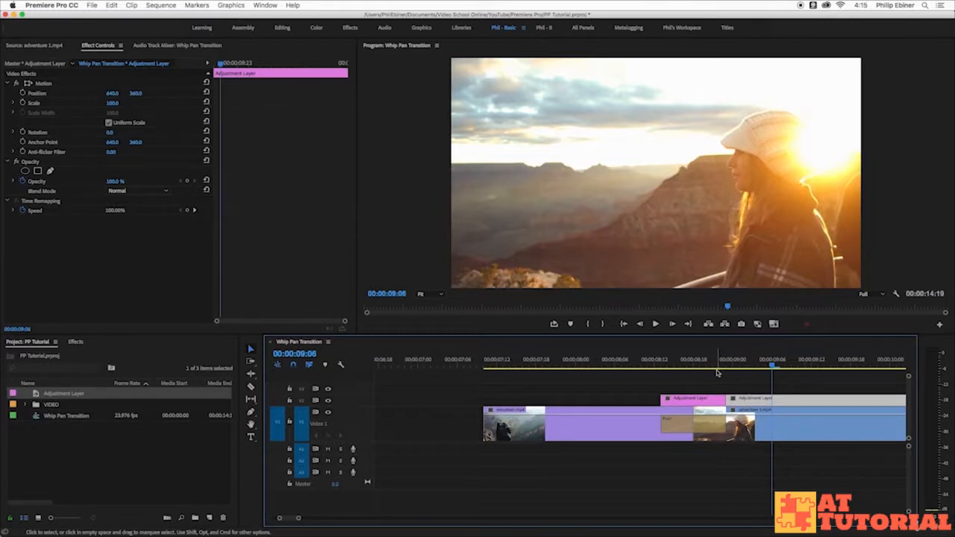
key(Delete)
Compare mid-transition frames of the two finished blurred whip pans with the new unblurred Push transition.
drag(660, 364, 661, 383)
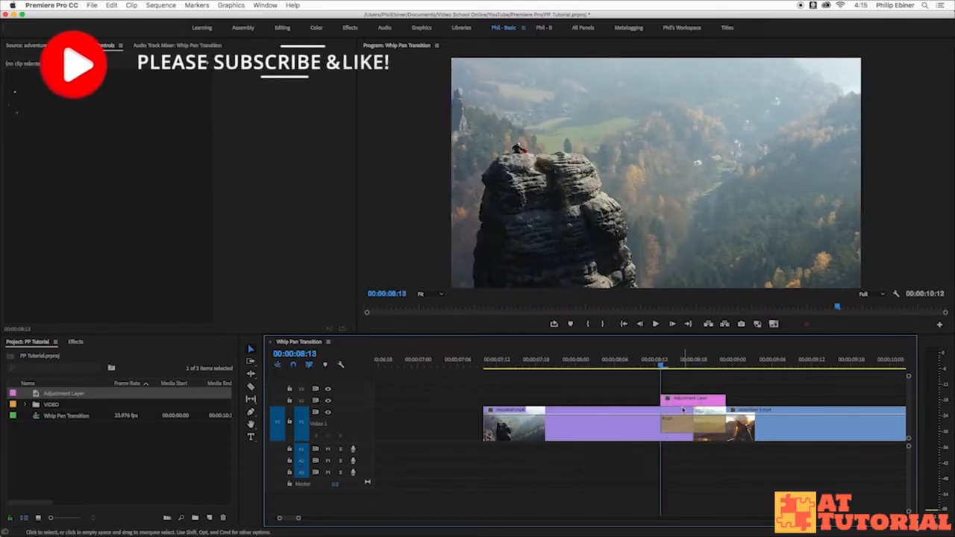
key(minus)
key(minus)
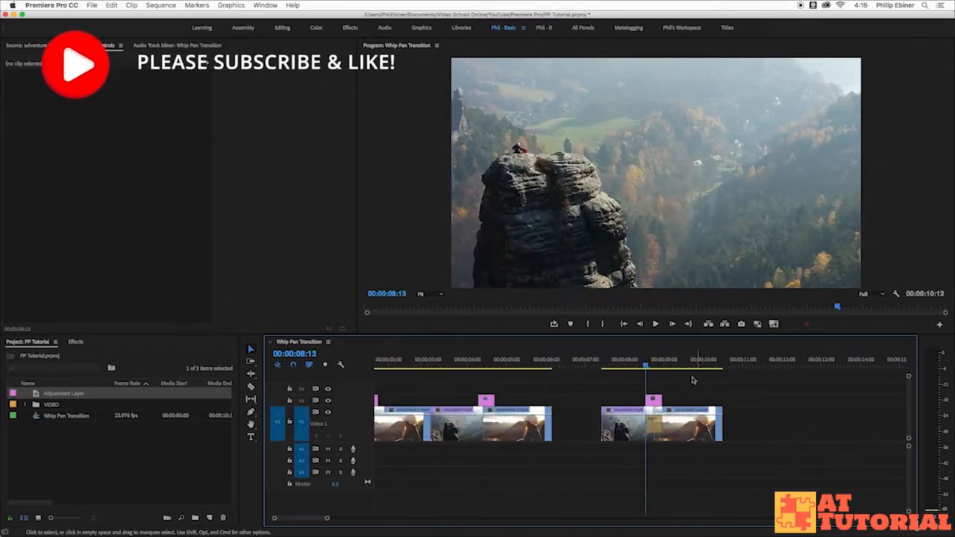
key(minus)
drag(403, 363, 401, 365)
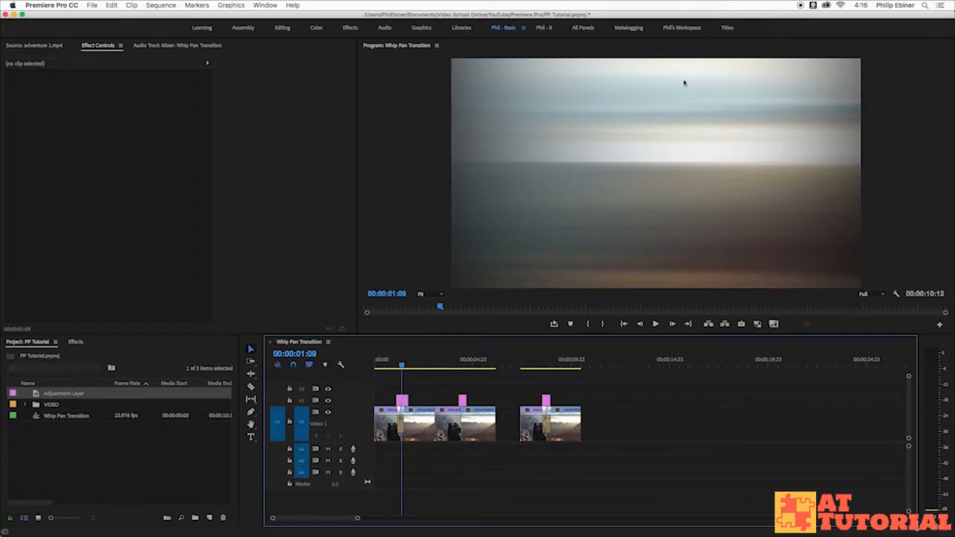
drag(458, 369, 465, 366)
click(546, 365)
key(=)
key(=)
key(minus)
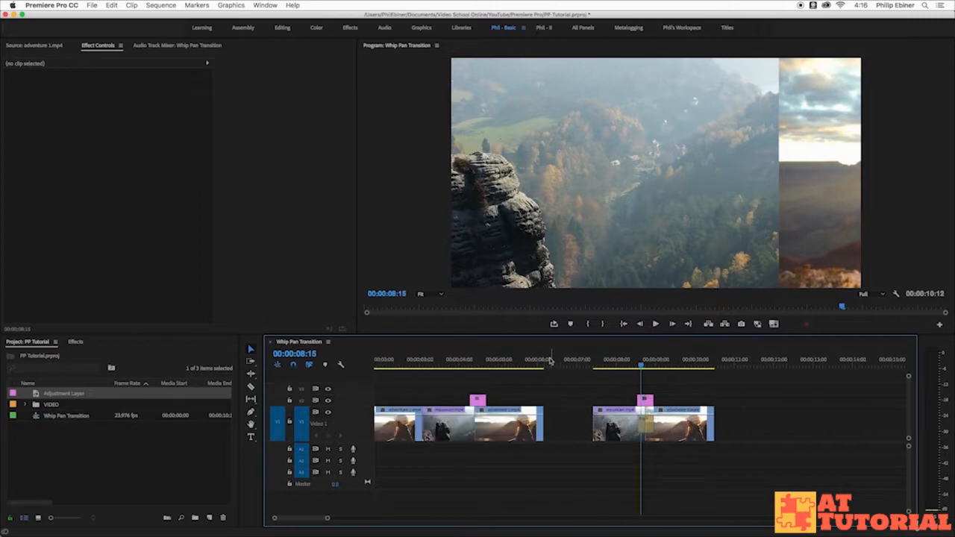
key(minus)
click(463, 366)
drag(465, 368, 464, 369)
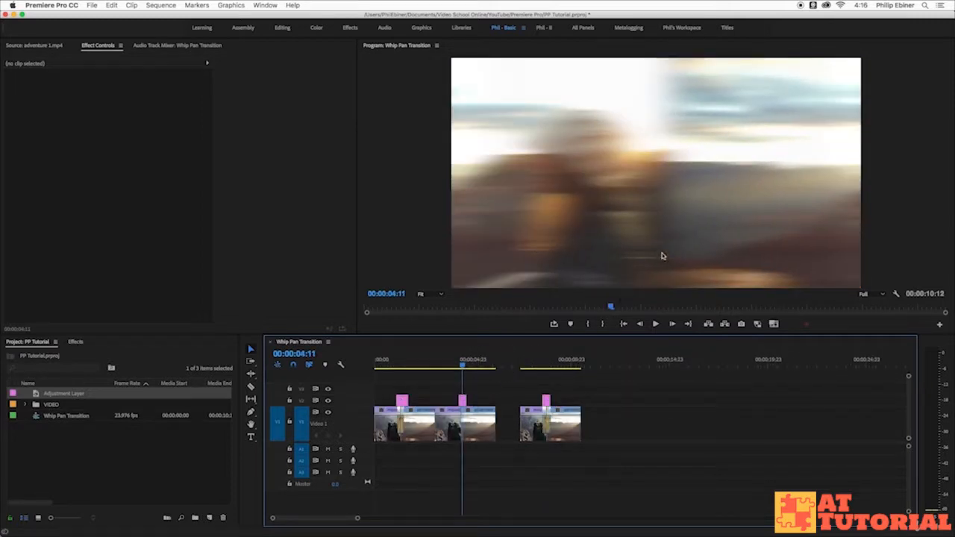
Find the Gaussian Blur effect and apply it to the adjustment layer above the new Push transition.
click(544, 362)
key(equal)
key(equal)
click(650, 362)
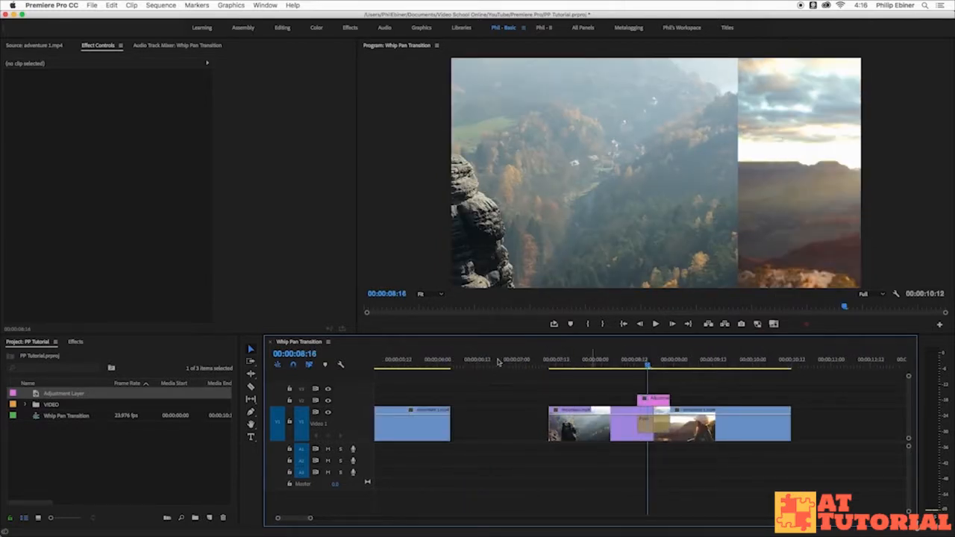
click(77, 341)
click(50, 355)
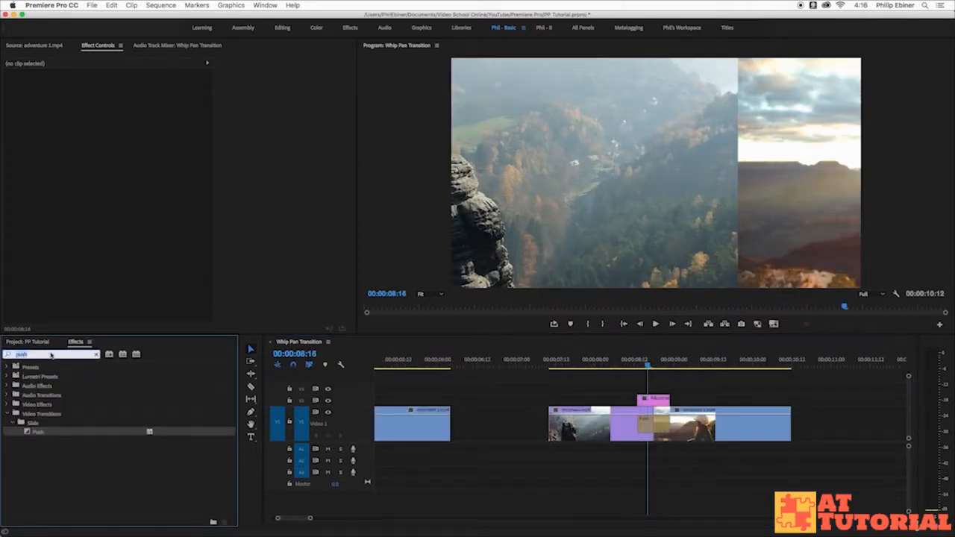
text(blur)
scroll(122, 437, down, 3)
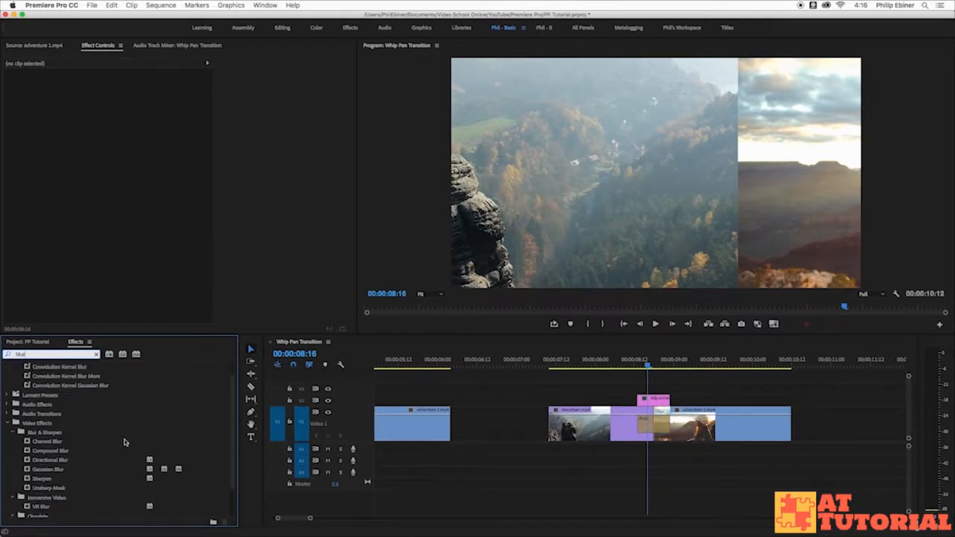
drag(47, 463, 657, 401)
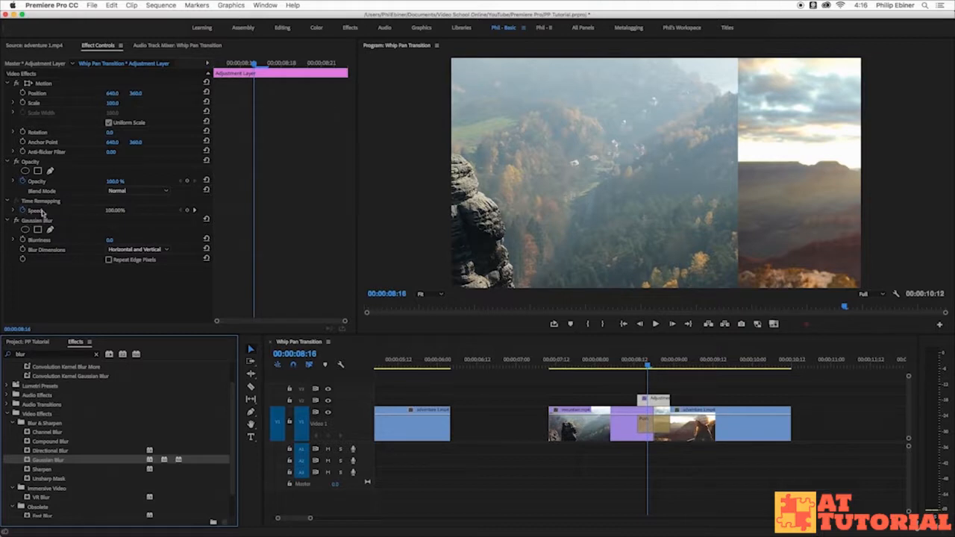
Set the Gaussian Blur's Blurriness to 150 and its Blur Dimensions to Horizontal.
drag(109, 242, 149, 243)
click(113, 239)
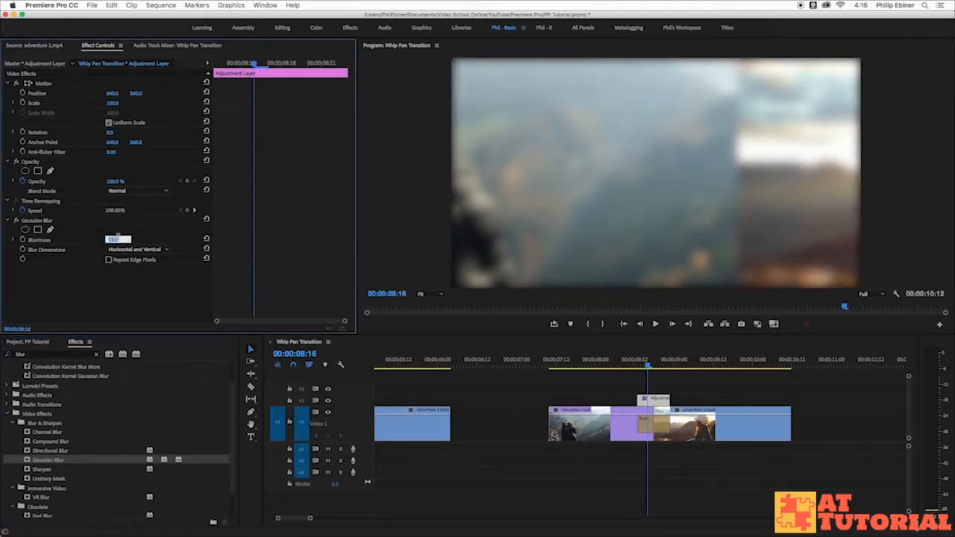
text(150)
key(Return)
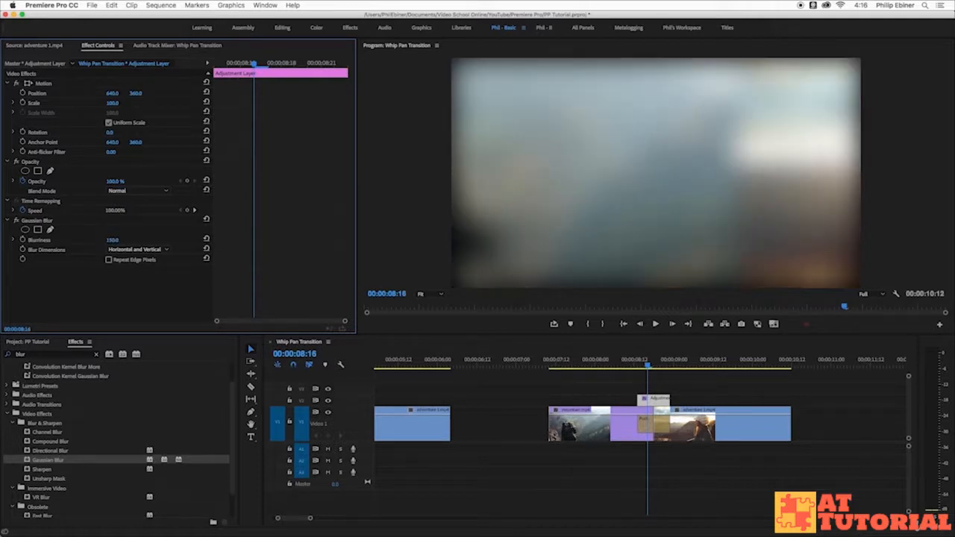
click(133, 249)
click(127, 268)
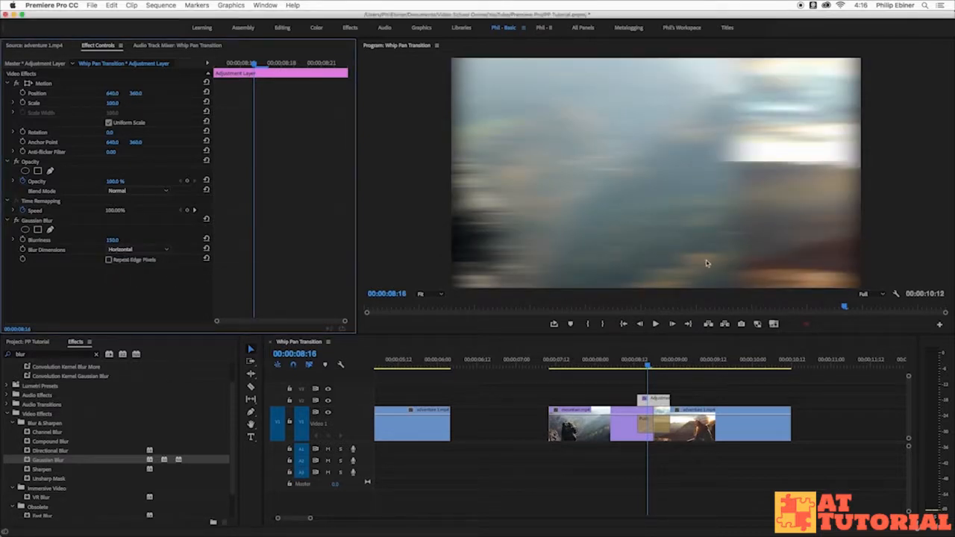
Enable Repeat Edge Pixels on the adjustment layer's Gaussian Blur, toggling it to compare the frame's edges mid-transition.
mouse_move(647, 362)
mouse_down()
mouse_move(623, 361)
mouse_move(661, 365)
mouse_up()
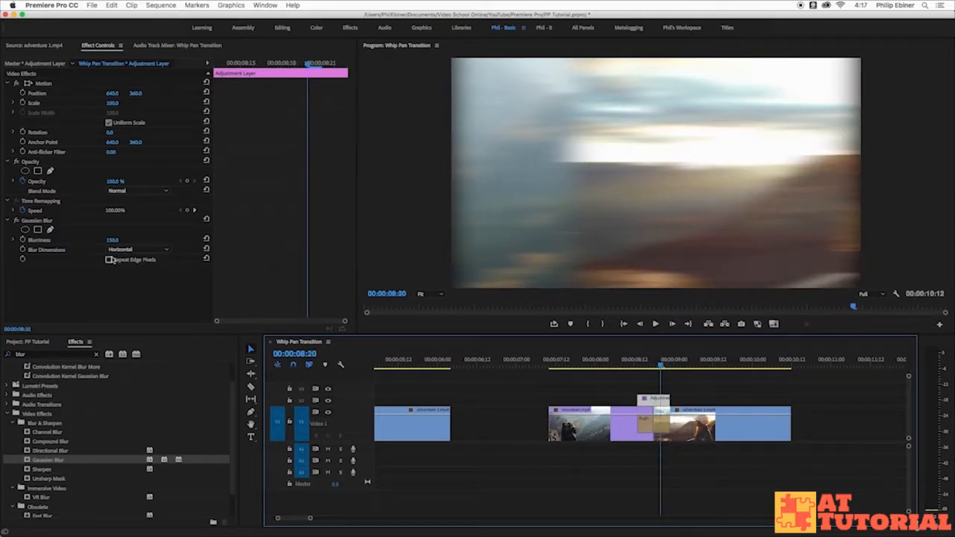
click(109, 260)
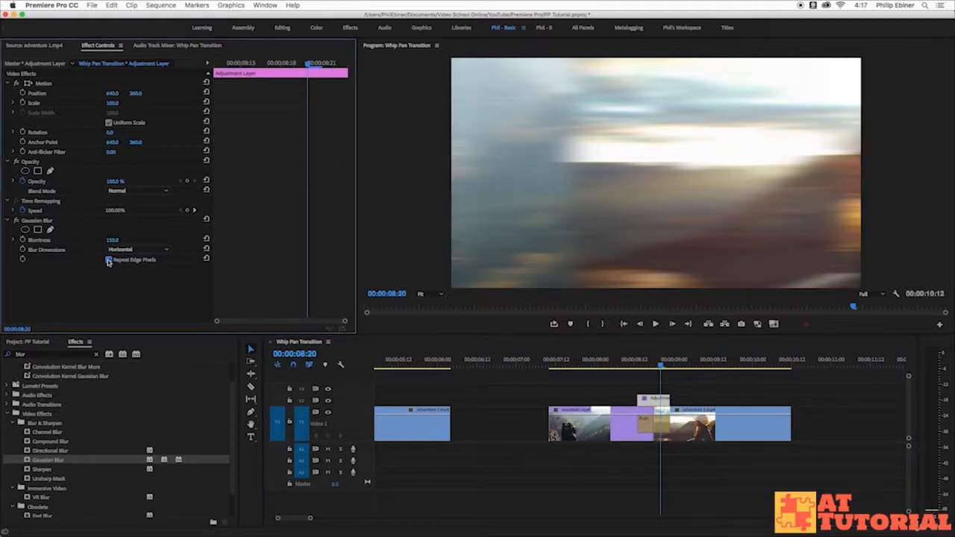
click(109, 260)
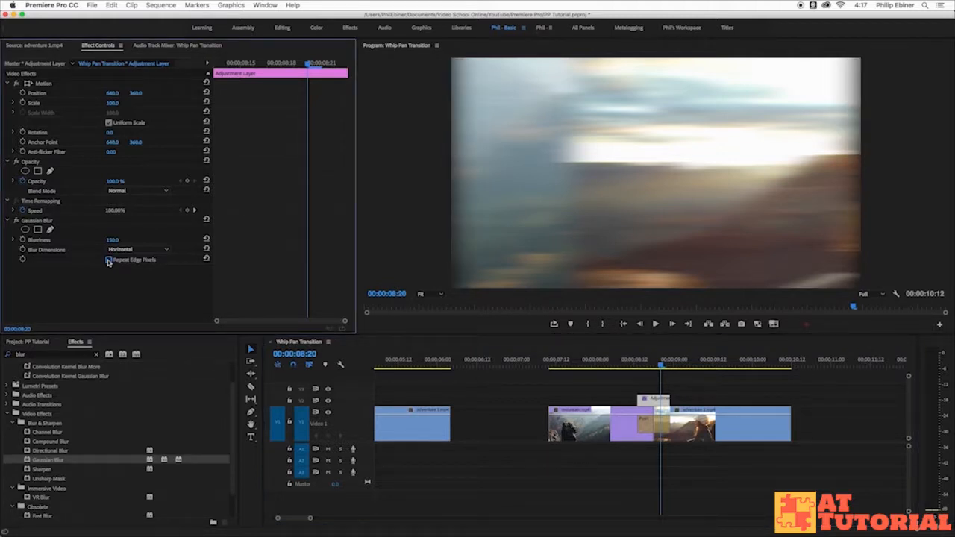
click(109, 260)
click(109, 260)
click(109, 260)
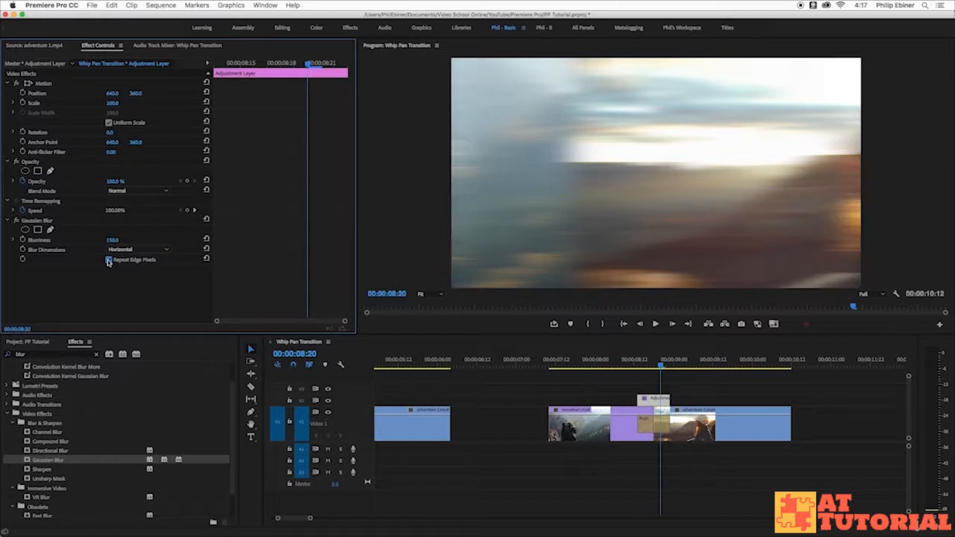
Step through the blurred transition and start keyframing Blurriness at 150 at its midpoint, 00:00:08:18.
drag(661, 365, 634, 371)
key(Right)
key(Right)
key(Right)
key(Right)
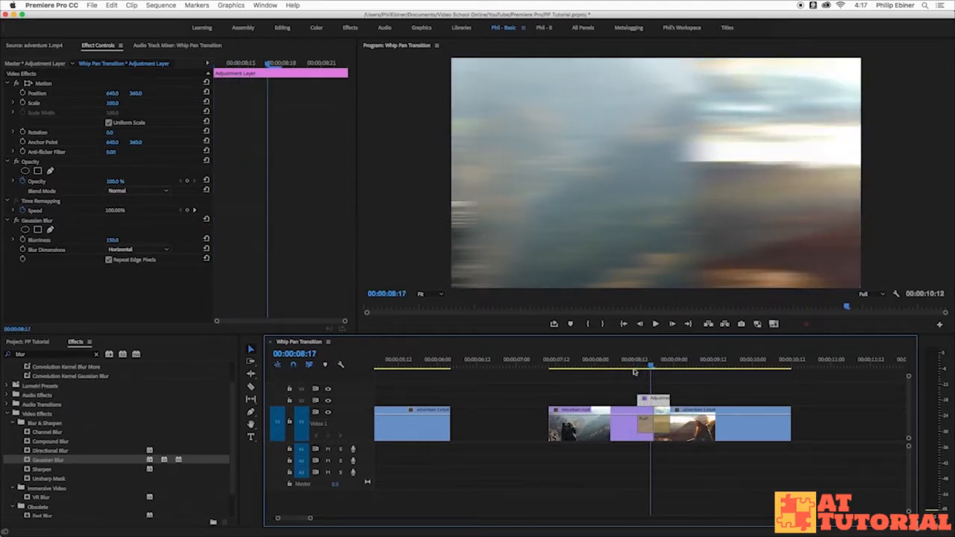
key(Right)
mouse_move(660, 366)
mouse_down()
mouse_move(639, 371)
mouse_move(655, 370)
mouse_up()
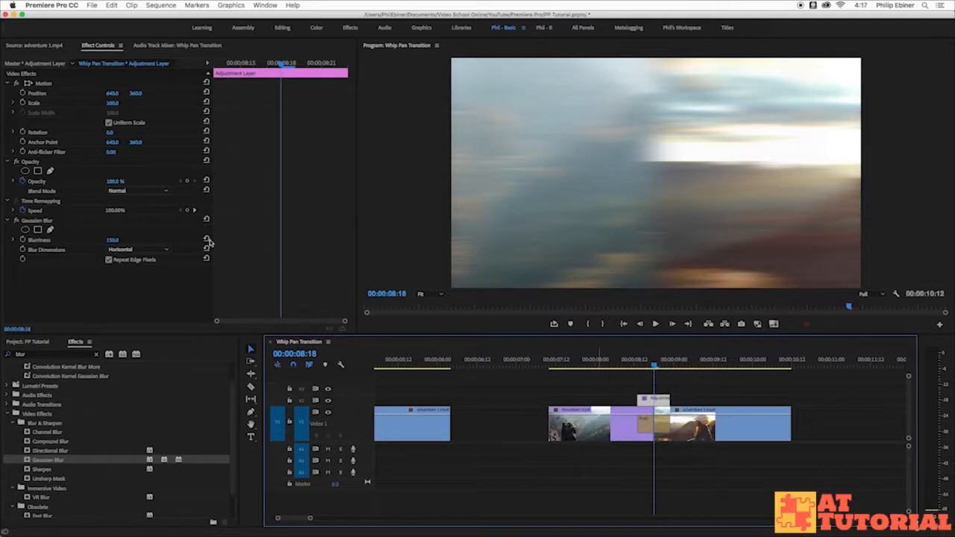
click(23, 240)
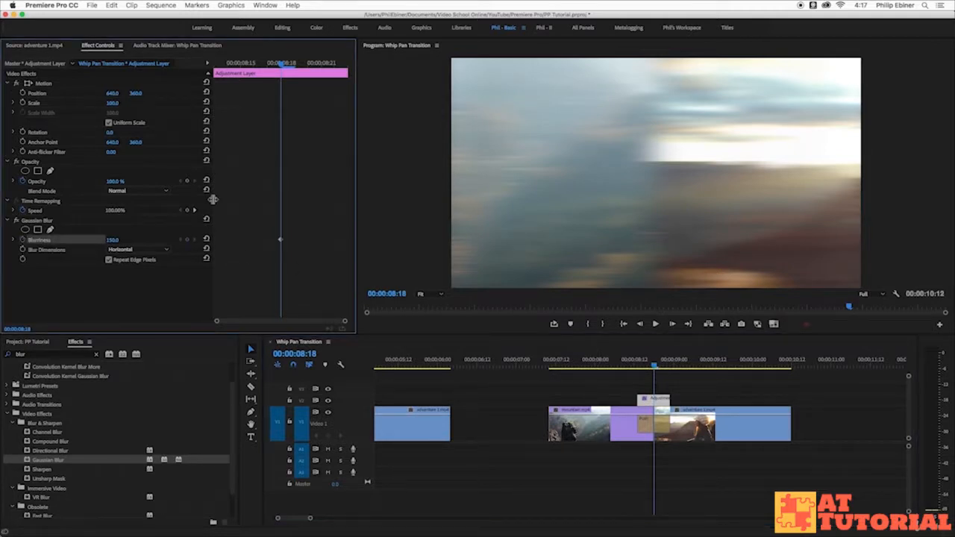
Add Blurriness keyframes of 0 at the start and end of the adjustment layer.
drag(280, 64, 199, 72)
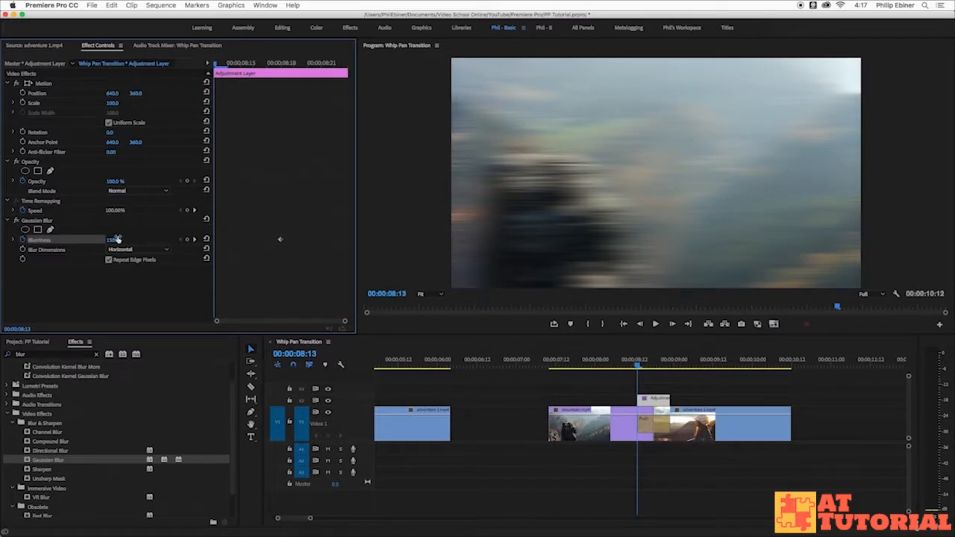
click(91, 244)
drag(112, 241, 45, 240)
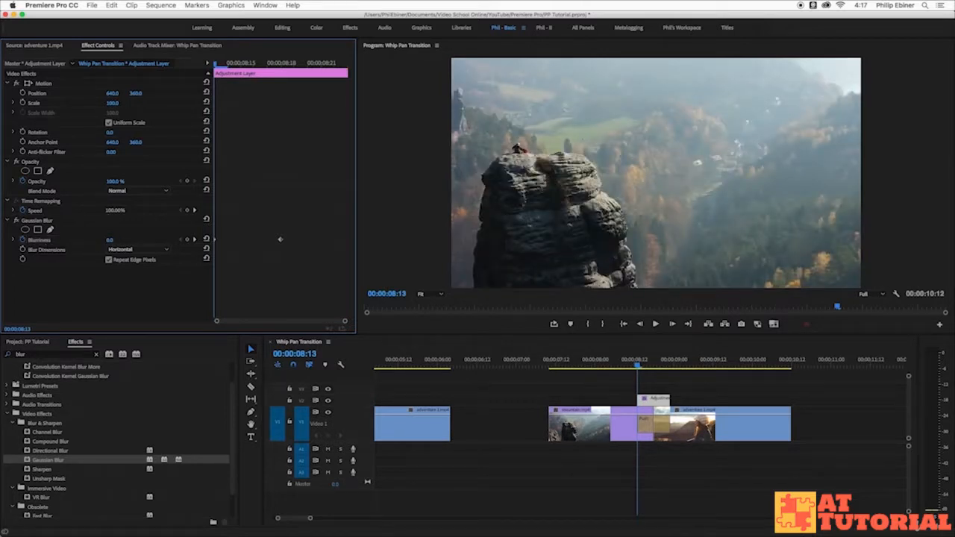
drag(229, 65, 355, 79)
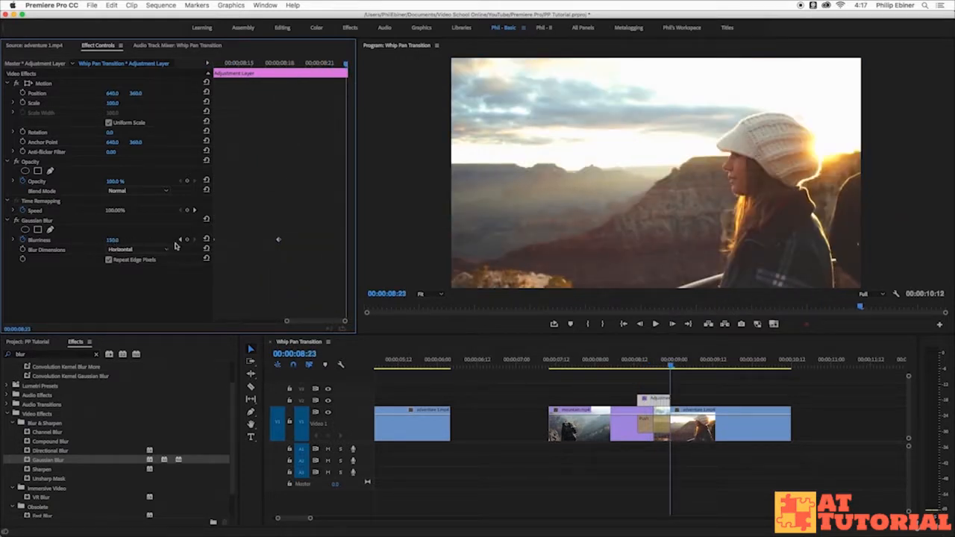
click(207, 240)
Play back the keyframed blur and change all three Blurriness keyframes to Bezier-type interpolation.
drag(320, 67, 144, 80)
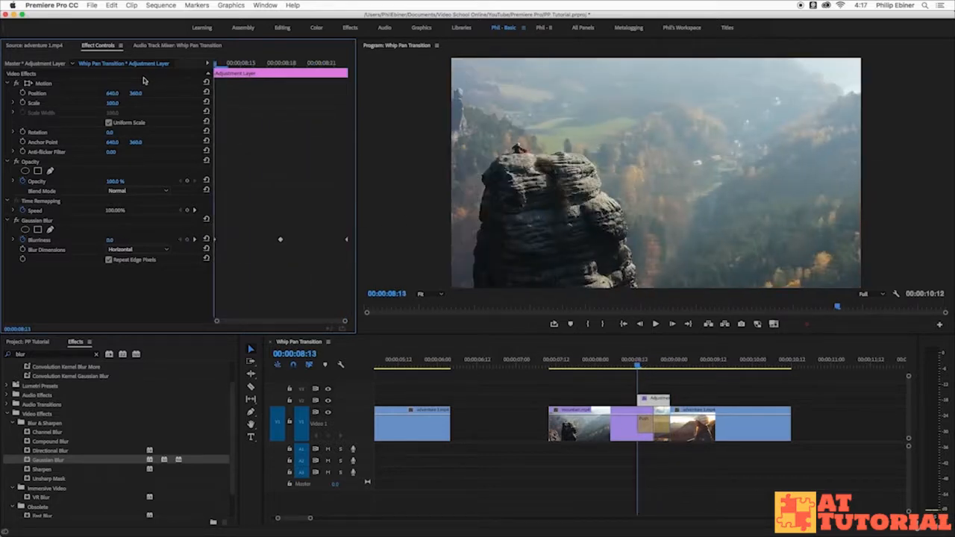
key(space)
key(space)
drag(638, 365, 662, 370)
drag(347, 253, 240, 220)
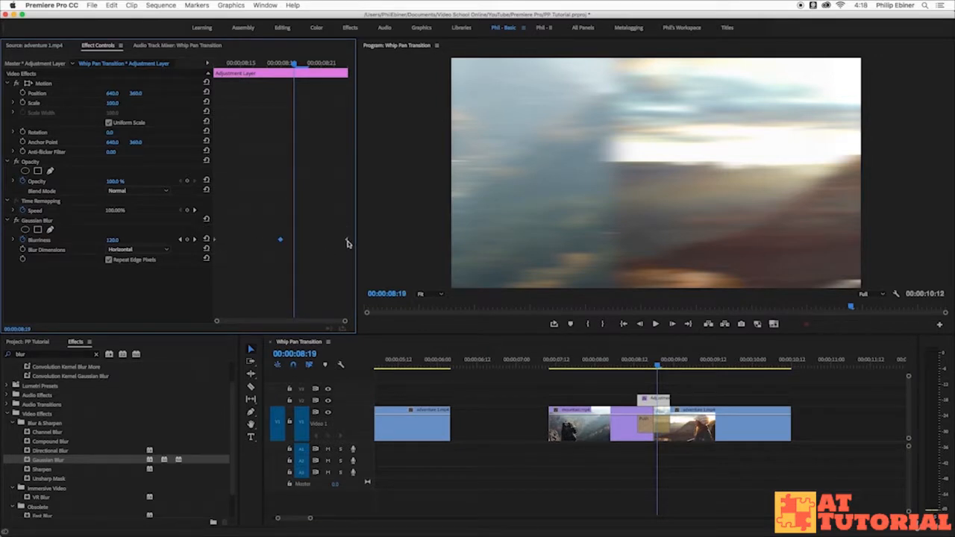
right_click(280, 241)
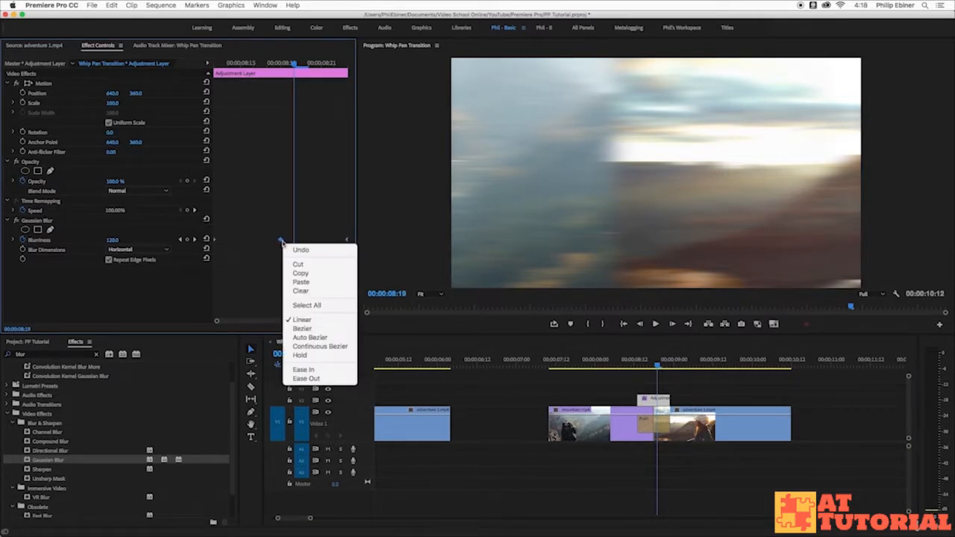
click(332, 338)
Set the middle Blurriness keyframe at 00:00:08:18 to 250.
mouse_move(658, 367)
mouse_down()
mouse_move(646, 366)
mouse_move(675, 366)
mouse_move(637, 365)
mouse_move(654, 366)
mouse_up()
key(space)
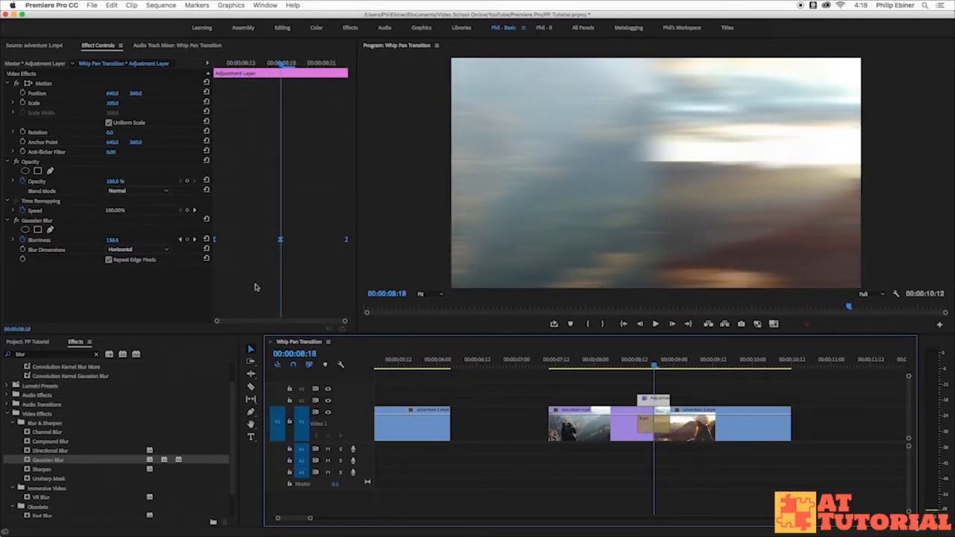
drag(109, 239, 153, 240)
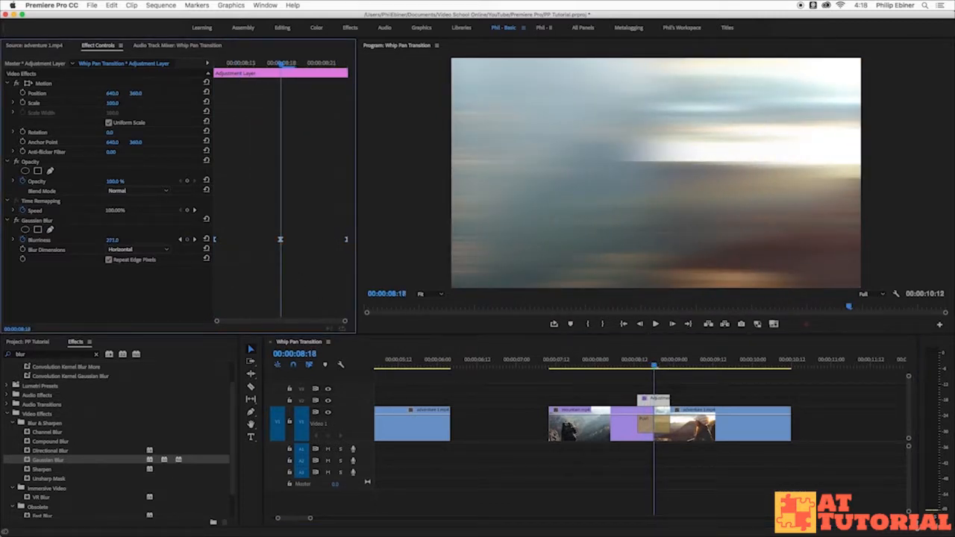
click(115, 239)
text(250)
key(Return)
Play back the second whip pan transition several times to check the stronger, smoothed blur.
click(641, 363)
key(space)
click(620, 362)
key(space)
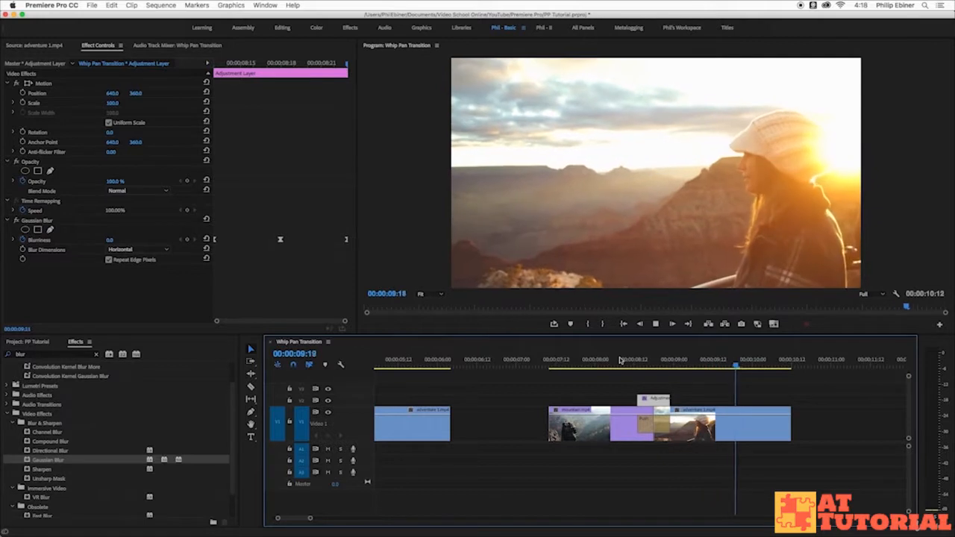
click(638, 364)
key(space)
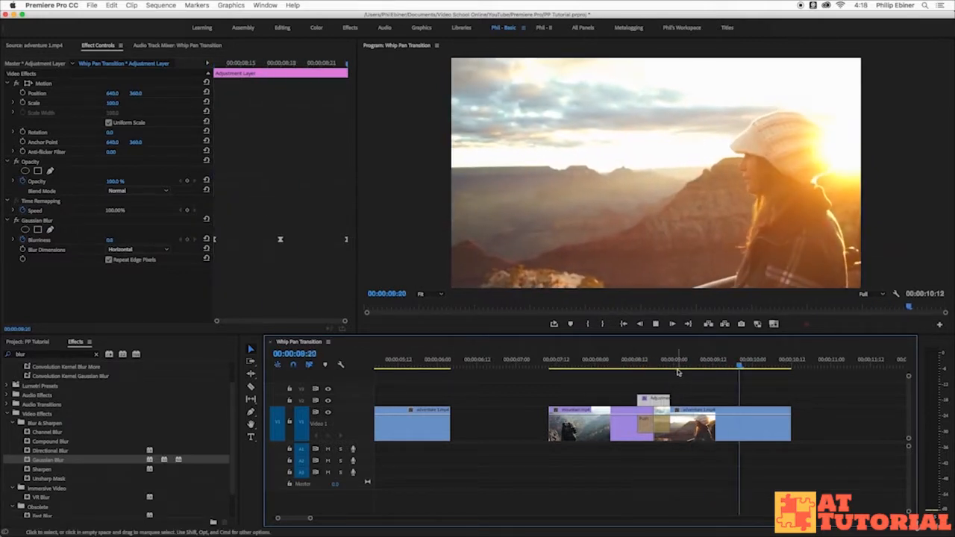
key(space)
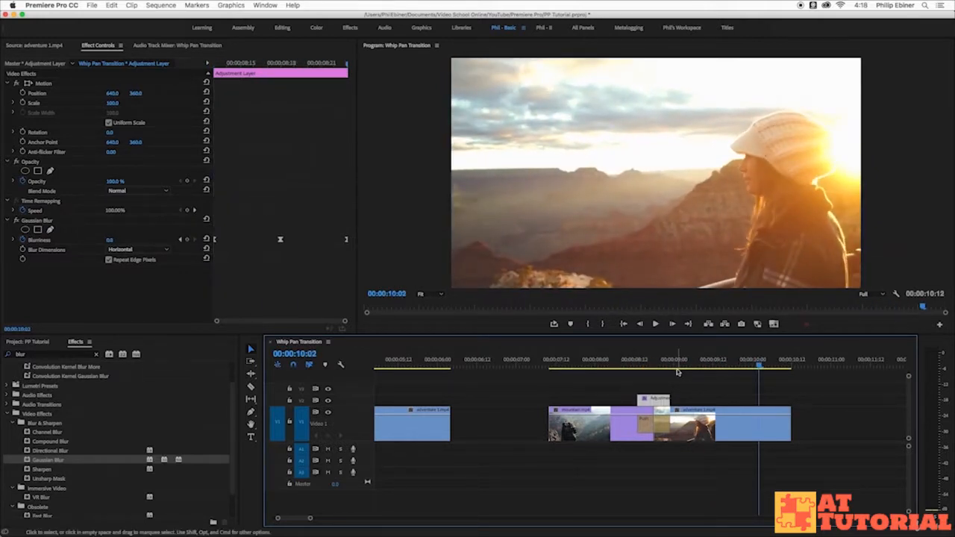
Duplicate the first mountain.mp4 and adventure 1.mp4 pair after the last clips and play back its plain cut.
key(minus)
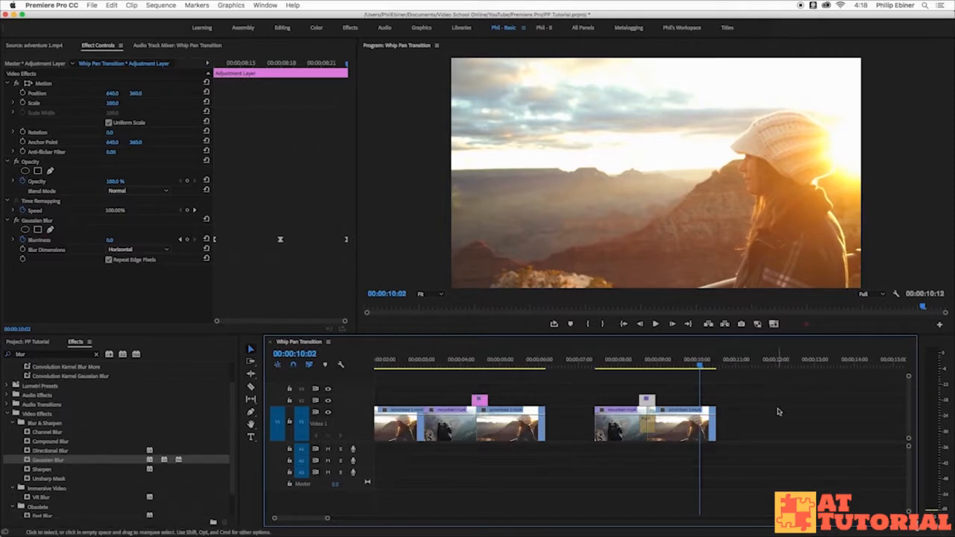
click(778, 412)
drag(473, 364, 482, 363)
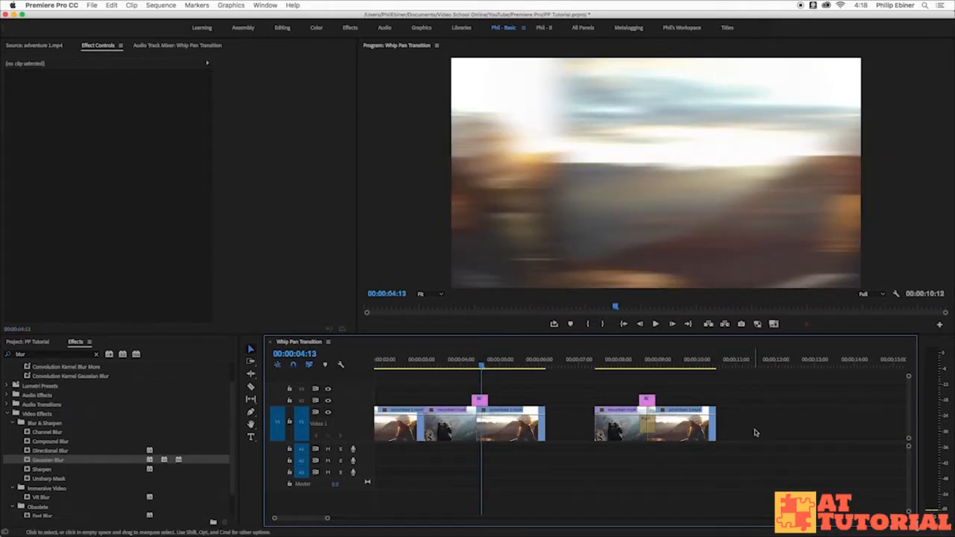
drag(566, 427, 772, 427)
drag(776, 364, 792, 364)
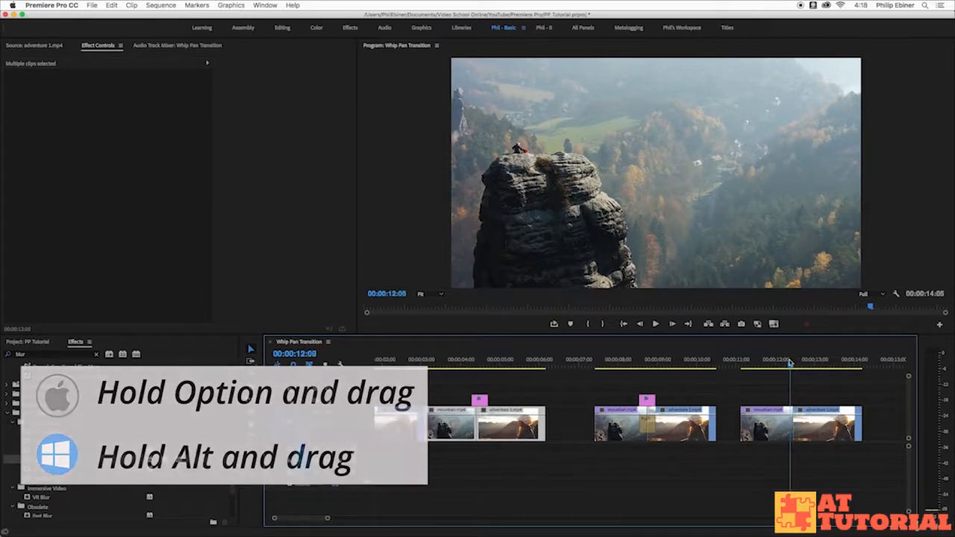
key(space)
click(780, 363)
key(space)
key(space)
Place an adjustment layer on the track above the duplicated pair, starting at 00:00:12:07 just before the cut.
click(26, 342)
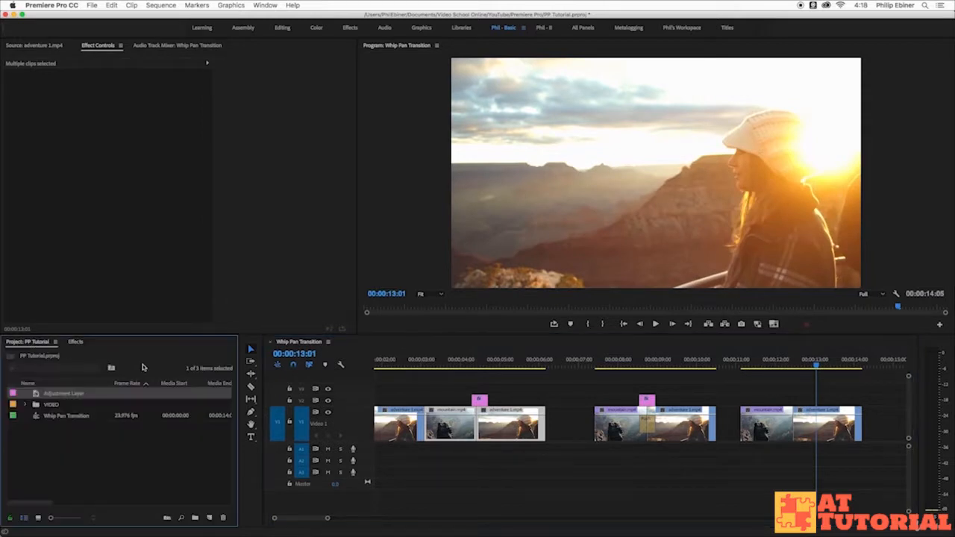
drag(78, 393, 790, 401)
click(788, 364)
key(equal)
key(equal)
key(equal)
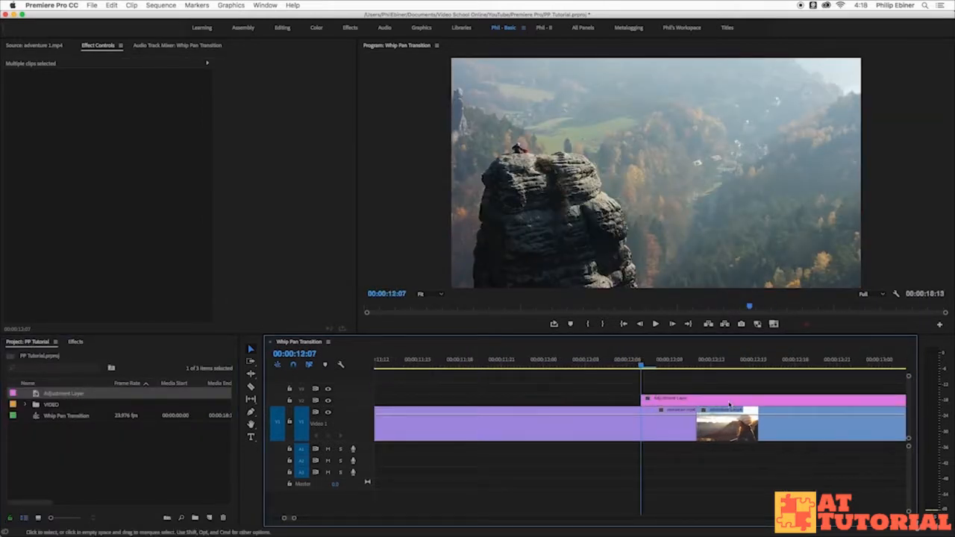
Cut the new adjustment layer shortly after the clip cut, delete the excess, and extend its end to about 00:00:12:16.
key(c)
click(739, 400)
key(v)
click(763, 400)
key(Delete)
click(733, 400)
drag(744, 400, 766, 400)
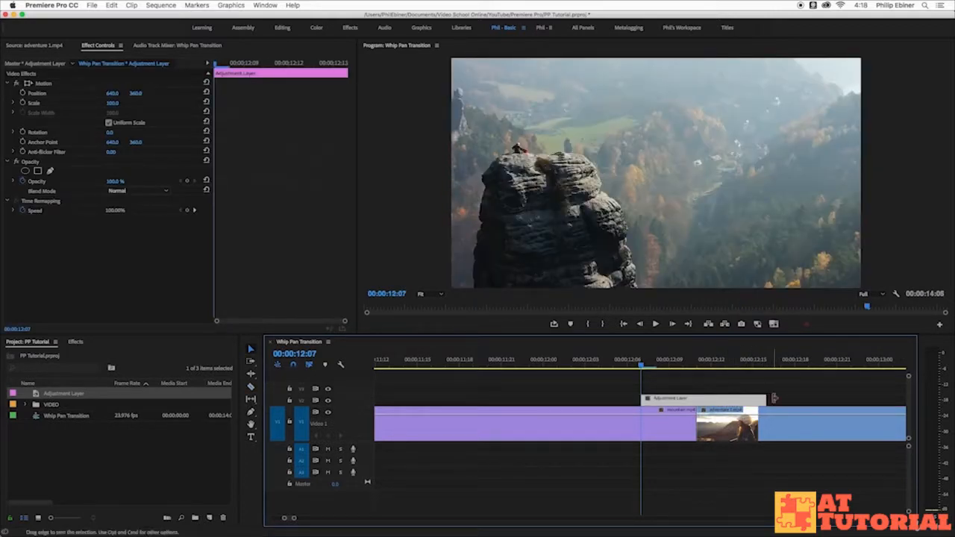
Find the Offset effect and apply it to the trimmed adjustment layer.
click(76, 342)
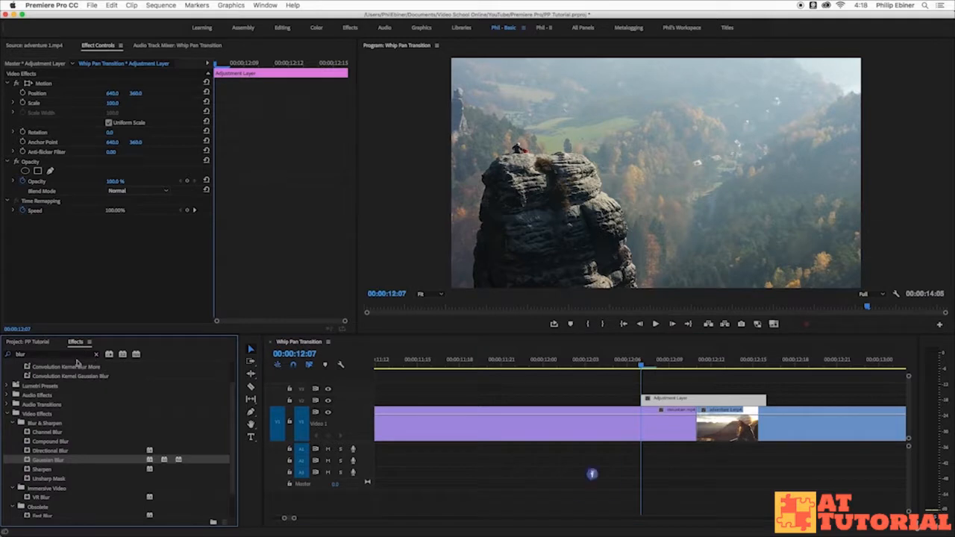
click(72, 356)
text(offset)
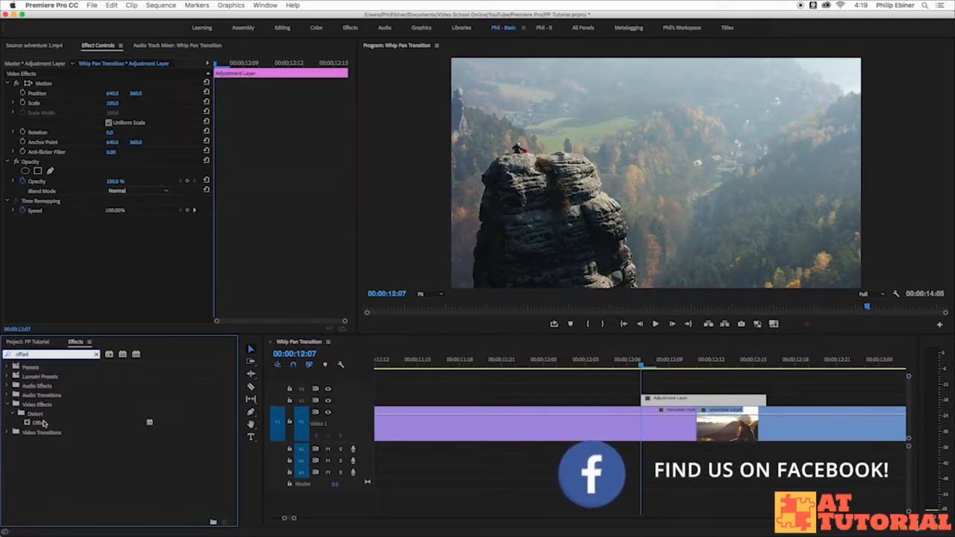
drag(44, 423, 715, 394)
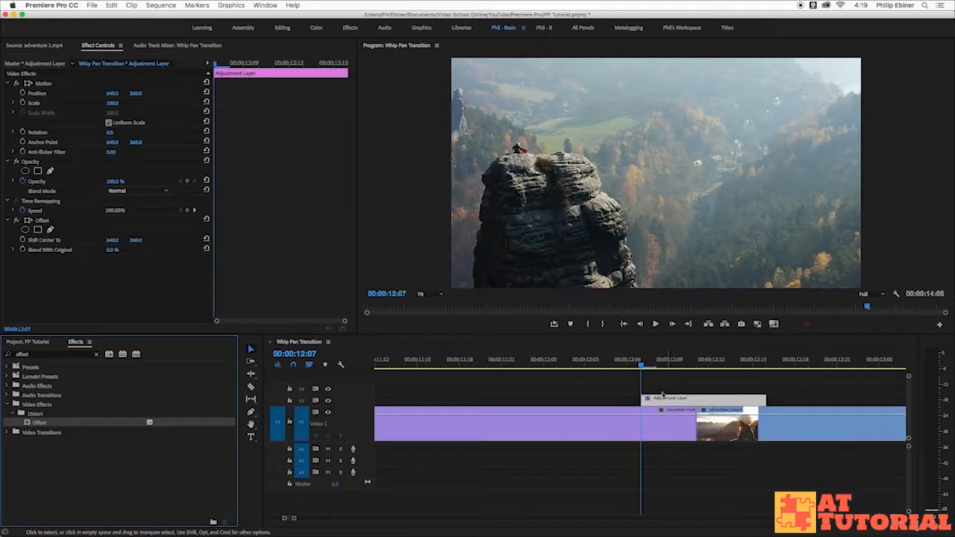
Test and undo a horizontal offset shift, and start keyframing Shift Center To at 640, 360 at the layer's start.
drag(113, 243, 198, 242)
key(super+z)
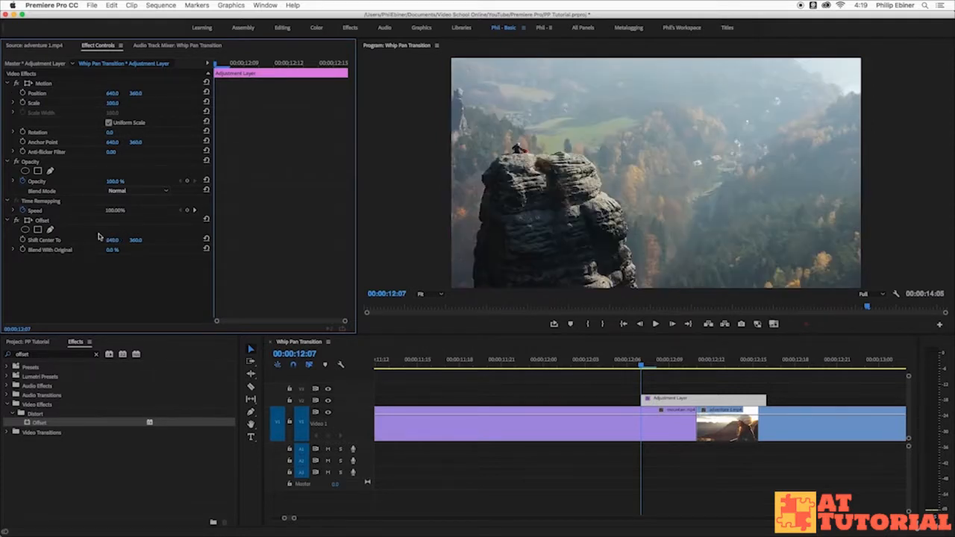
click(22, 241)
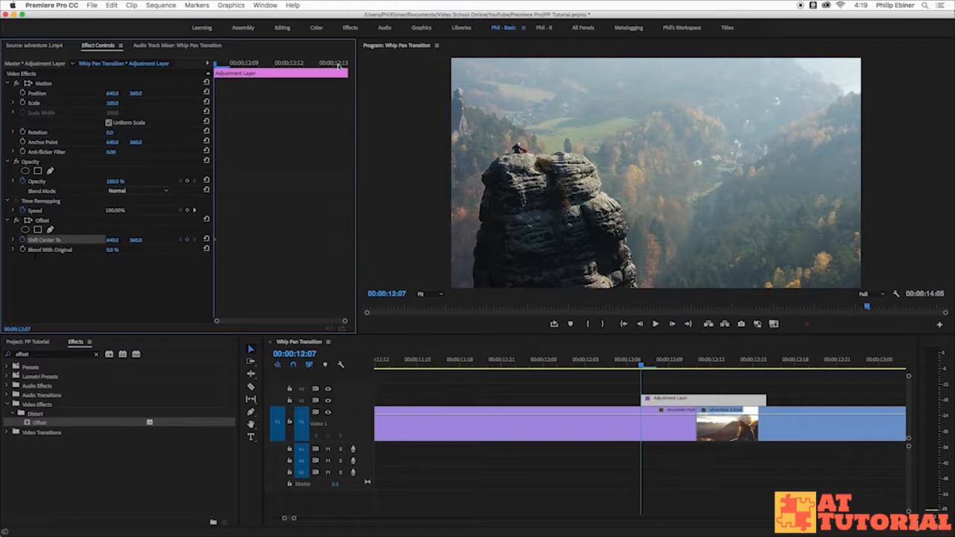
Add a second Shift Center To keyframe with a horizontal value of -640 at 00:00:12:12.
drag(268, 67, 346, 75)
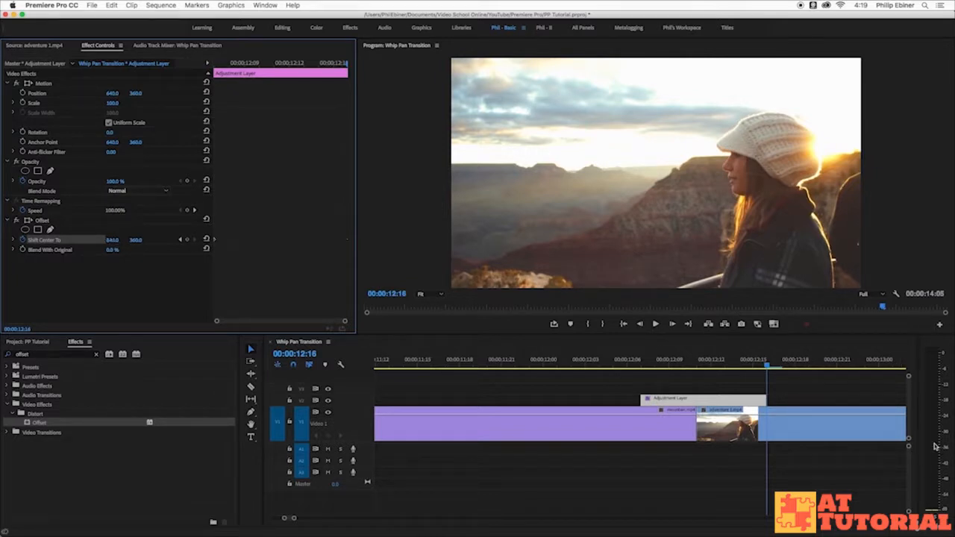
drag(768, 367, 707, 375)
drag(114, 241, 0, 240)
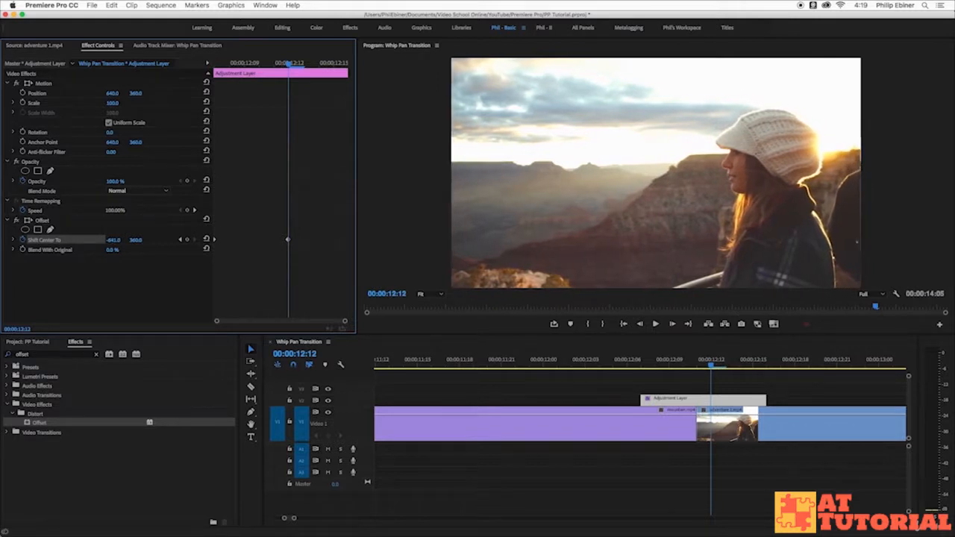
click(115, 241)
text(-6)
key(Return)
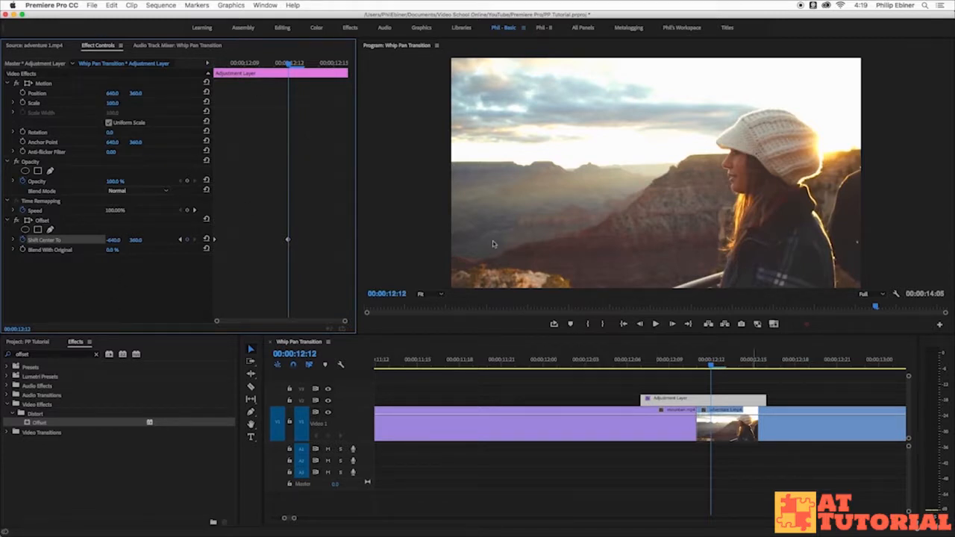
Move the second Shift Center To keyframe to the end of the adjustment layer and scrub through the offset motion.
click(641, 366)
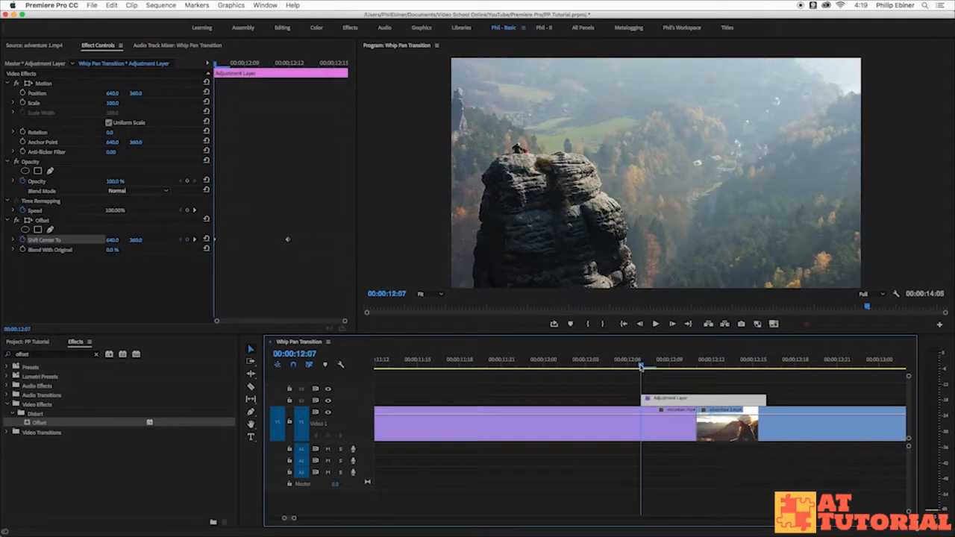
drag(641, 366, 713, 371)
drag(290, 241, 346, 244)
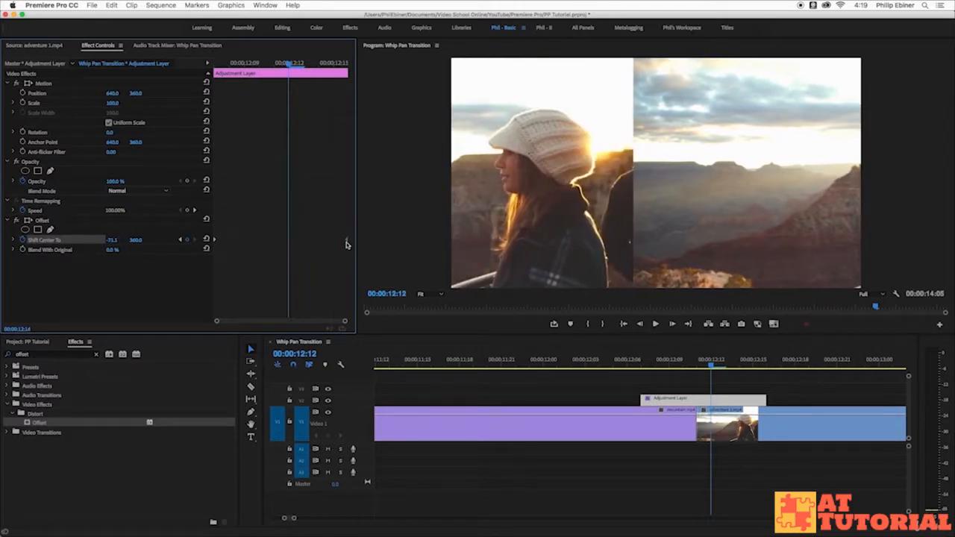
drag(650, 366, 678, 371)
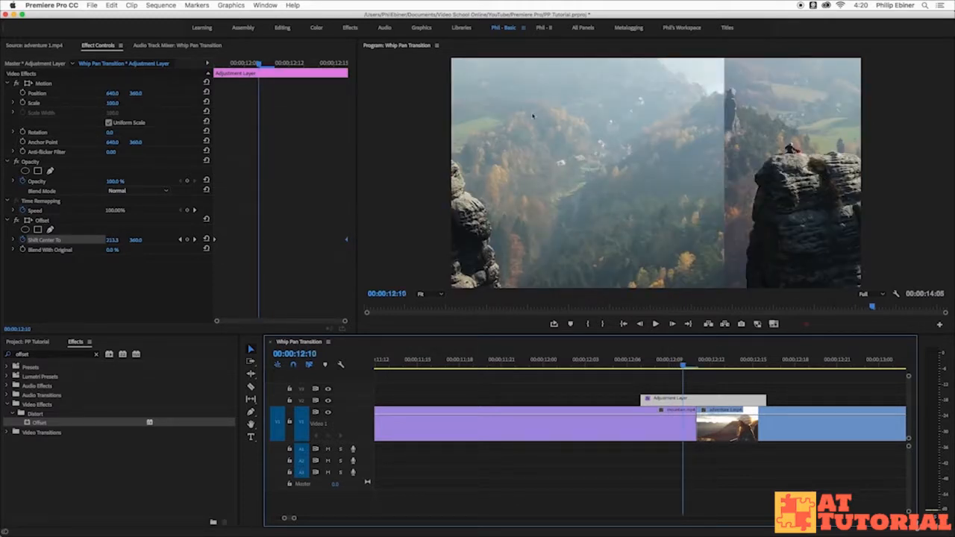
Copy the keyframed Gaussian Blur from the Push transition's adjustment layer.
mouse_move(684, 361)
mouse_down()
mouse_move(706, 363)
mouse_move(654, 361)
mouse_move(669, 361)
mouse_up()
click(694, 389)
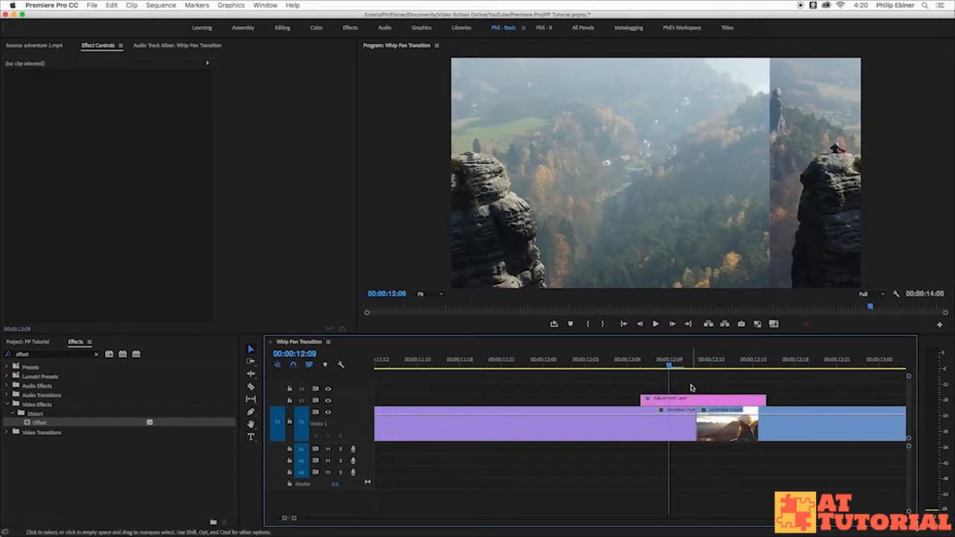
key(minus)
key(minus)
key(minus)
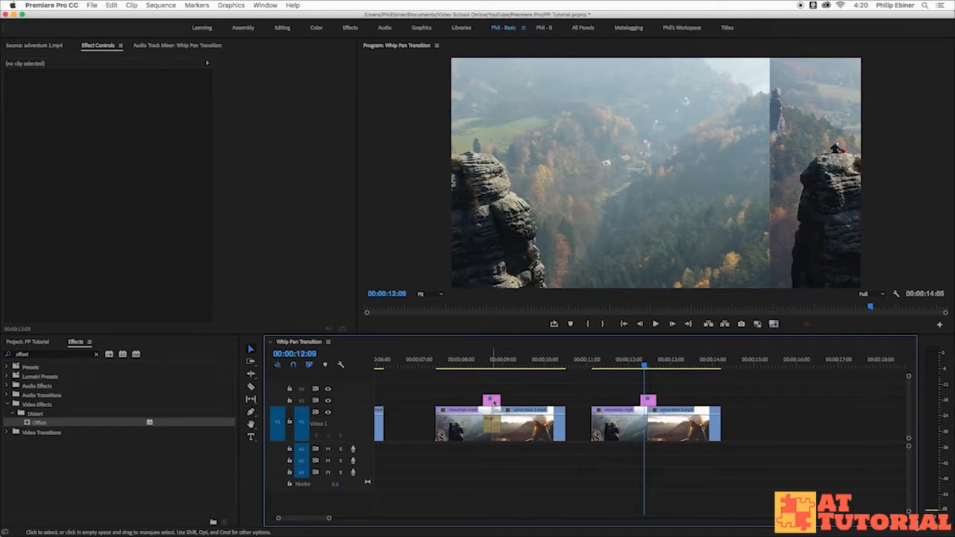
click(491, 403)
click(49, 219)
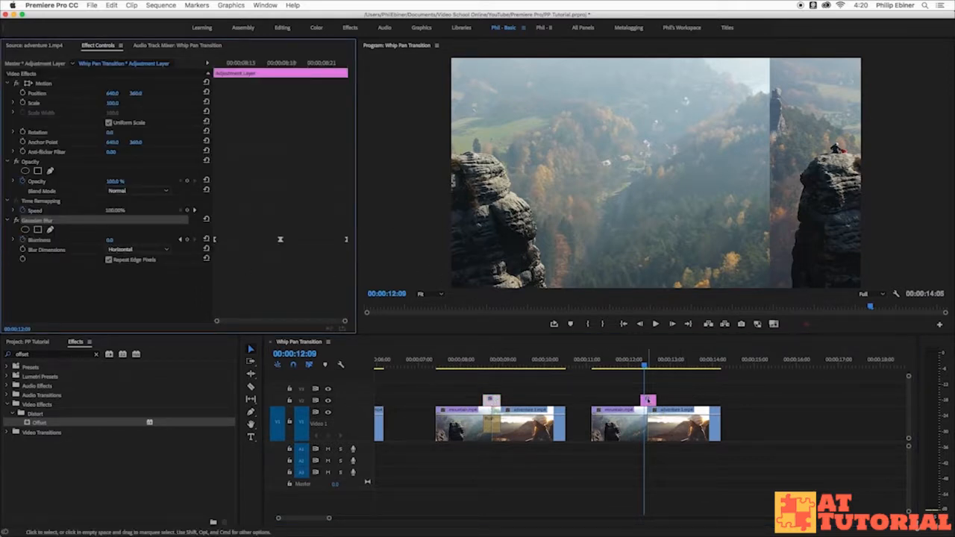
Paste the copied Gaussian Blur onto the Offset adjustment layer with the playhead at the layer's start, 00:00:12:07.
click(649, 401)
key(equal)
key(equal)
key(equal)
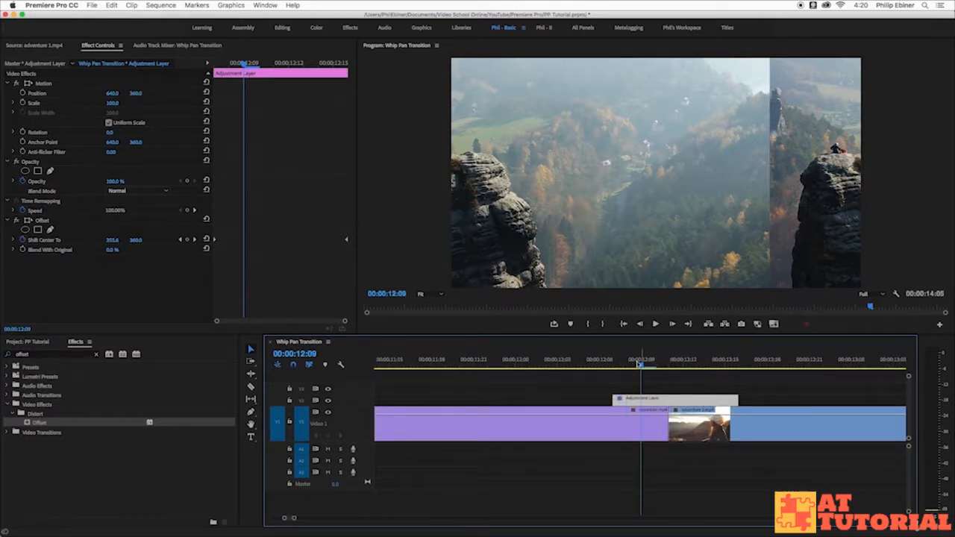
key(Left)
key(Left)
key(super+v)
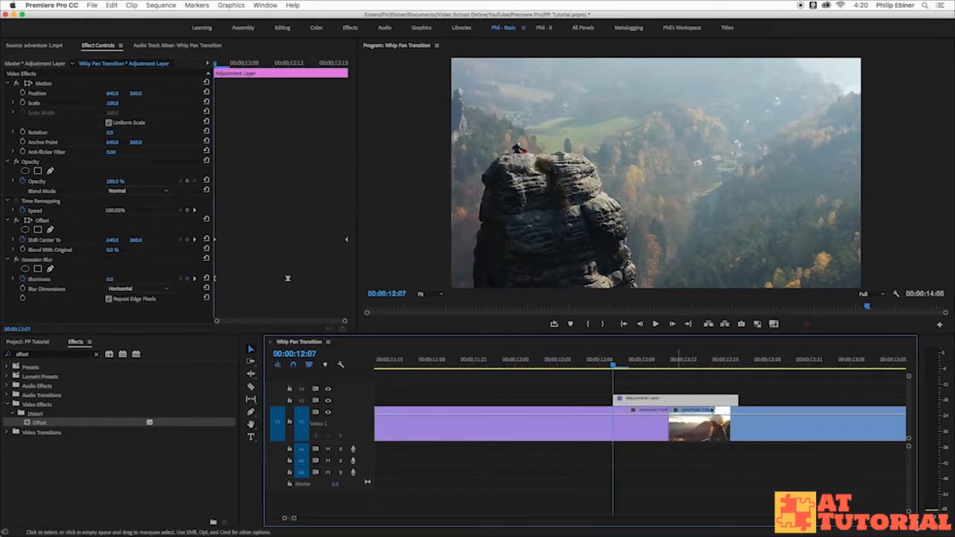
Extend the end of the Offset adjustment layer farther over the second clip and check the blurred motion.
drag(738, 400, 794, 400)
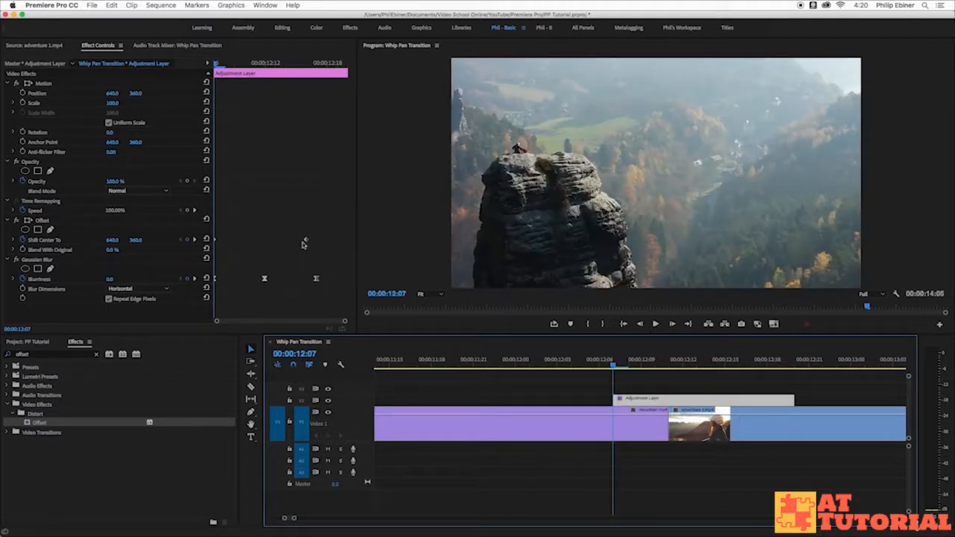
click(647, 366)
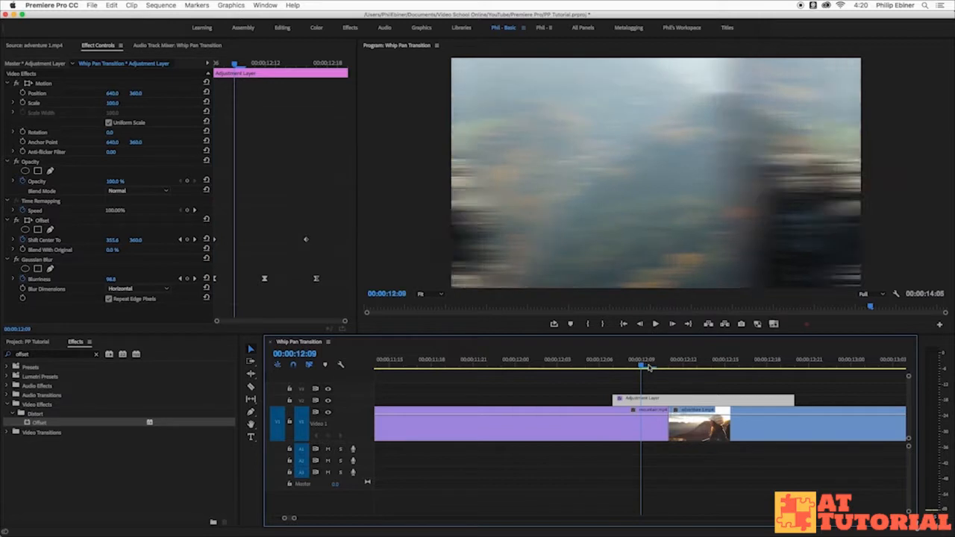
click(680, 369)
Move the middle Blurriness keyframe to 00:00:12:10 and the last one to 00:00:12:16, aligned with the final Shift Center To keyframe.
drag(681, 368, 656, 367)
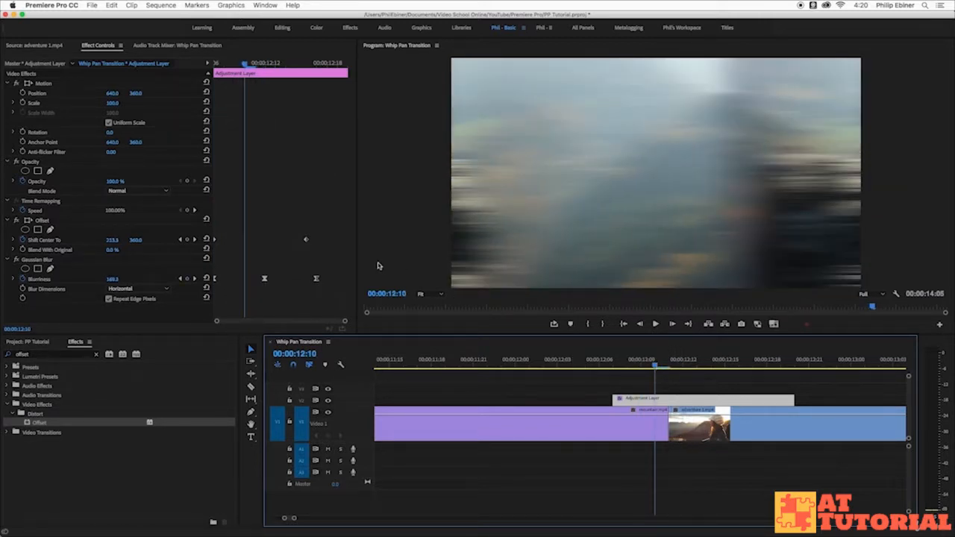
drag(264, 281, 252, 281)
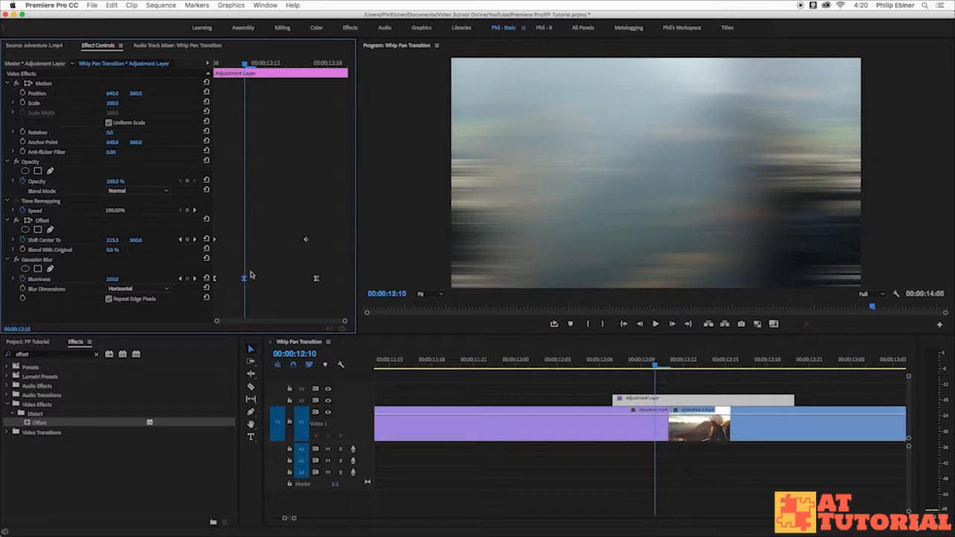
drag(256, 72, 310, 77)
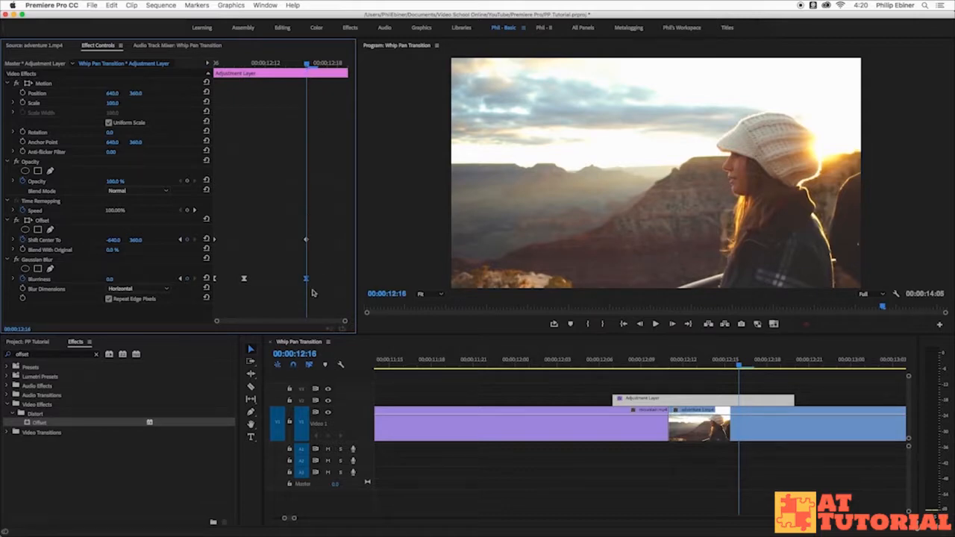
Play back the blurred offset transition from the start of the adjustment layer.
drag(302, 67, 199, 66)
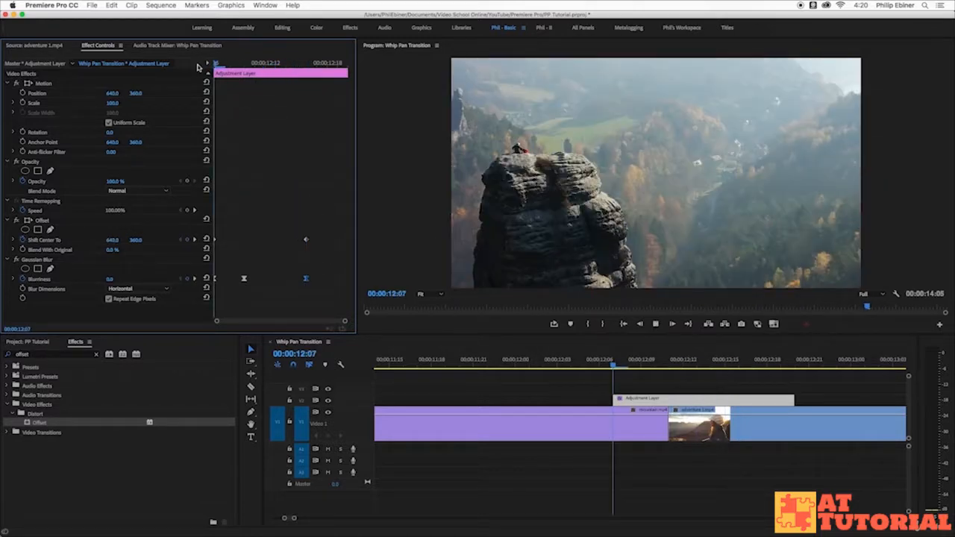
key(space)
key(space)
click(602, 360)
key(space)
mouse_move(612, 361)
mouse_down()
mouse_move(740, 365)
mouse_move(613, 373)
mouse_up()
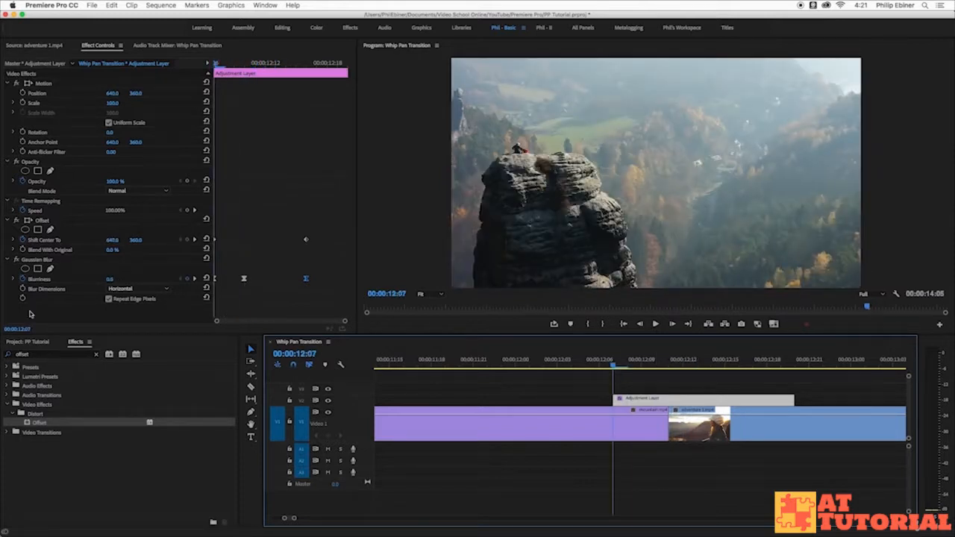
Copy the keyframed Directional Blur from the first transition's adjustment layer.
click(664, 392)
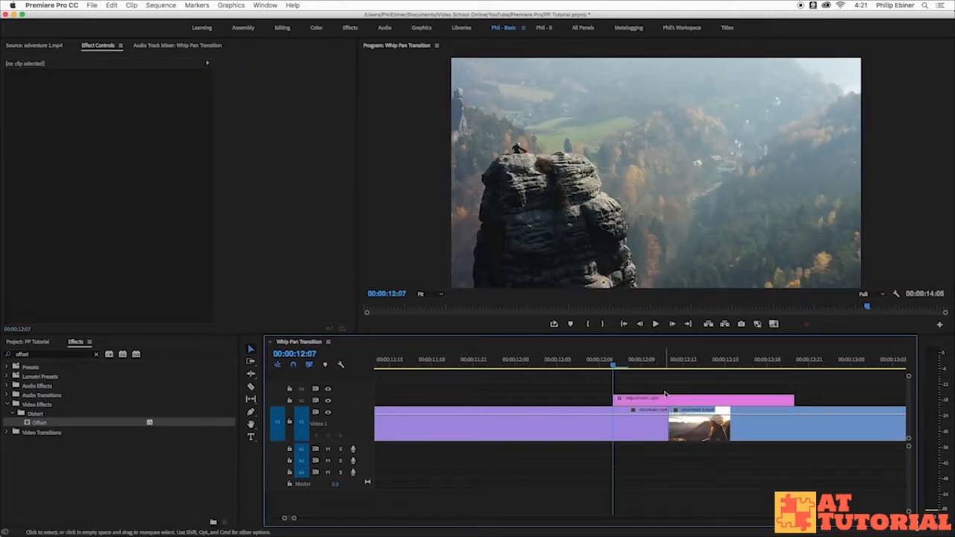
key(minus)
key(minus)
key(minus)
key(minus)
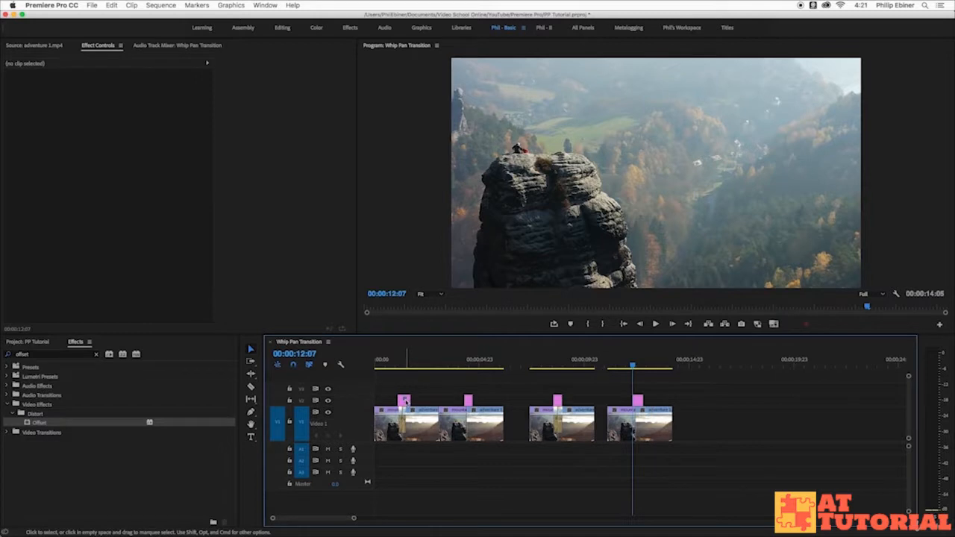
click(404, 401)
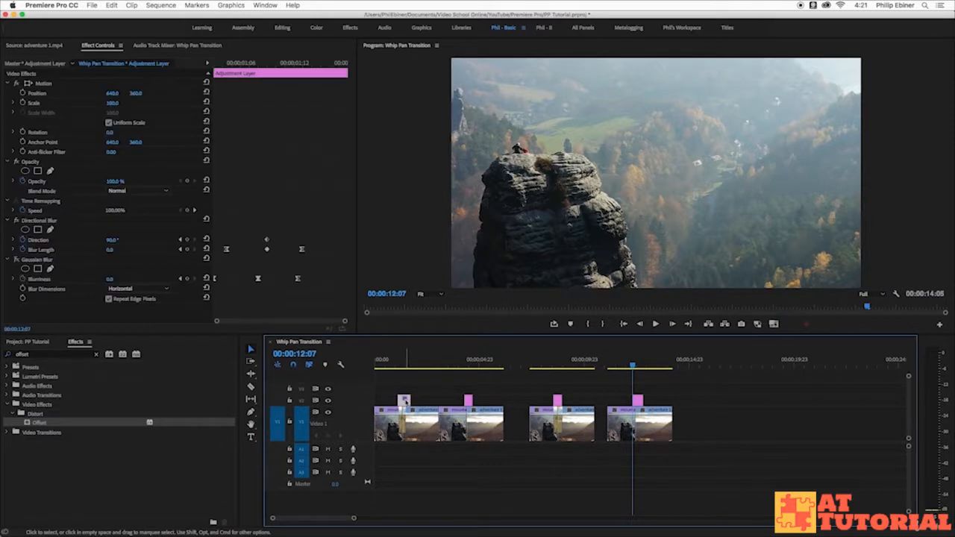
click(47, 221)
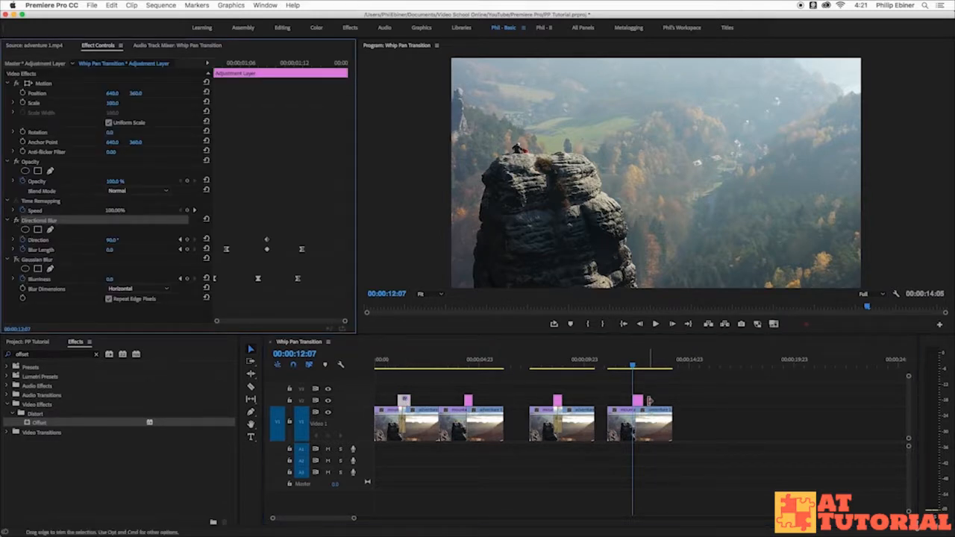
Paste the Directional Blur onto the Offset adjustment layer in the last transition.
click(549, 373)
key(equal)
key(equal)
key(equal)
click(709, 401)
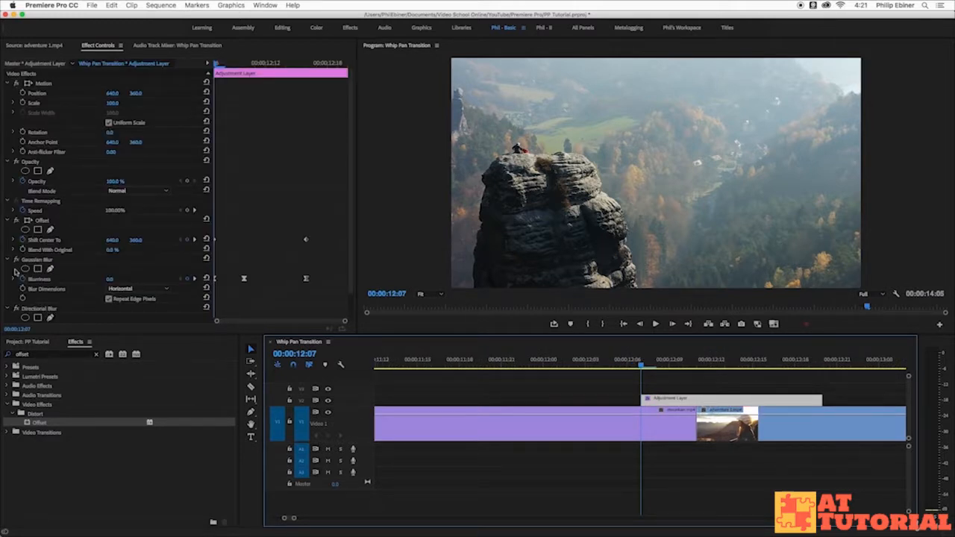
Check the combined blurs at the cut, and delete the Directional Blur from the Offset adjustment layer.
click(695, 365)
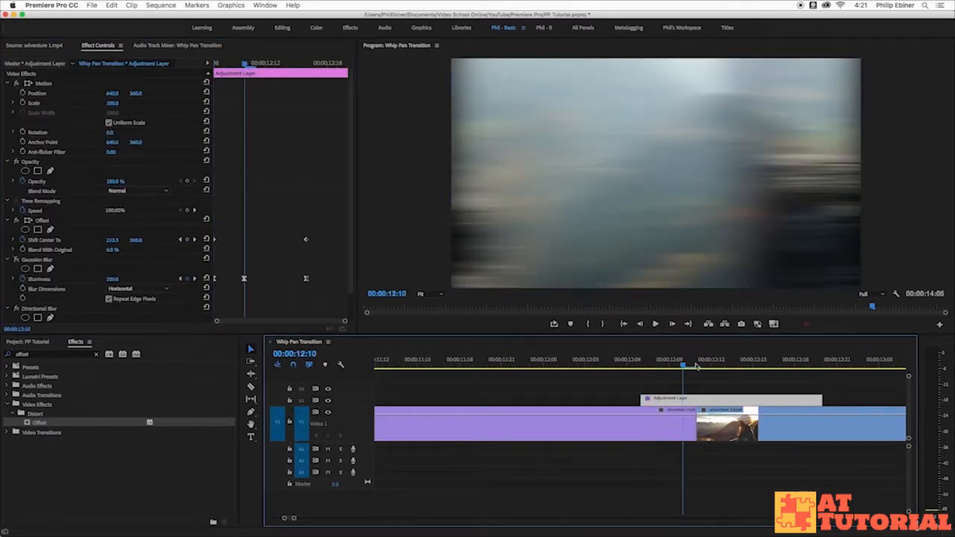
click(697, 366)
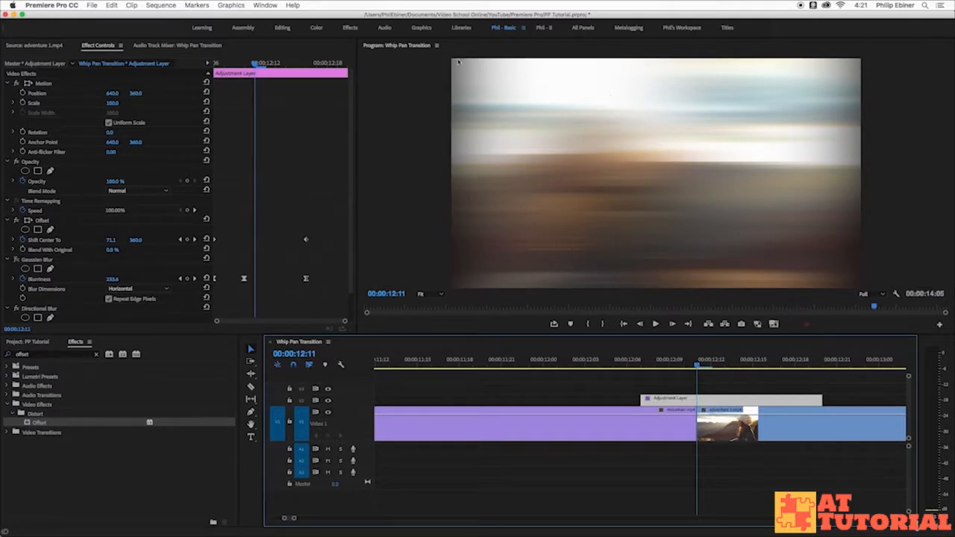
scroll(45, 313, down, 2)
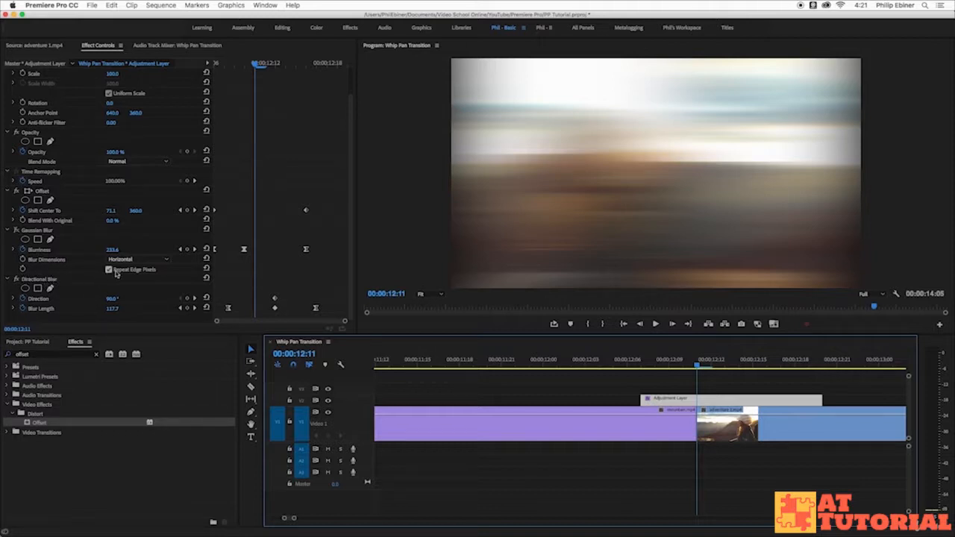
click(41, 280)
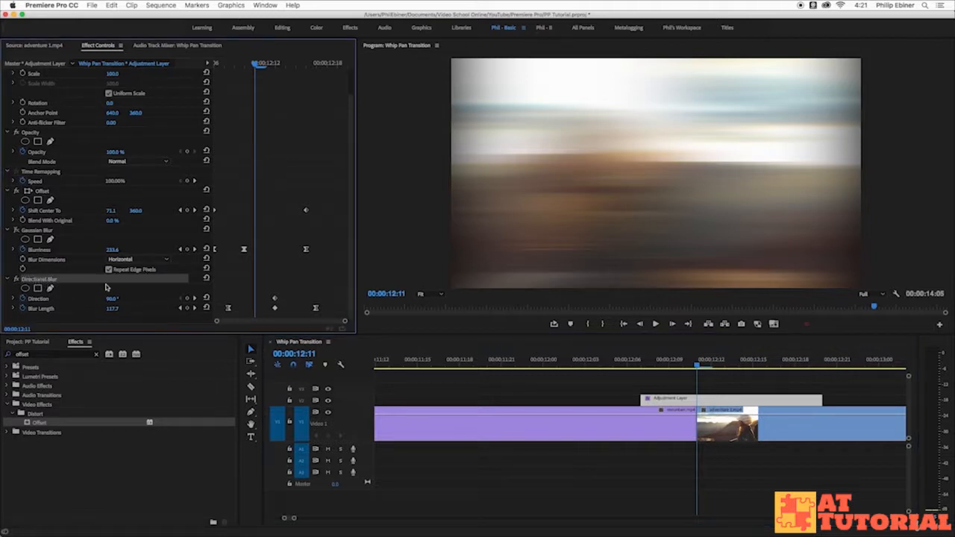
key(Delete)
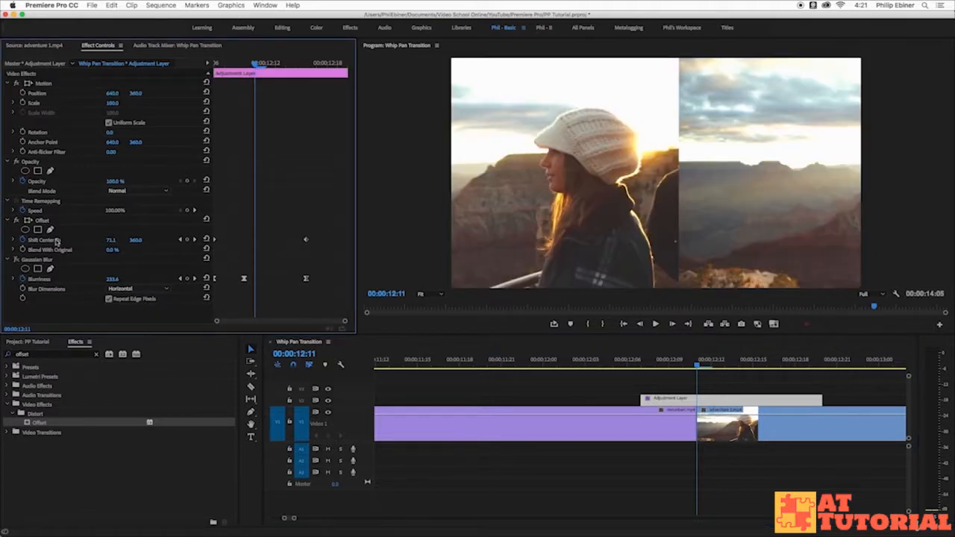
Compare the transition frames with the Gaussian Blur on, and review the Shift Center To values and Blur Dimensions options.
click(17, 259)
click(132, 289)
click(63, 306)
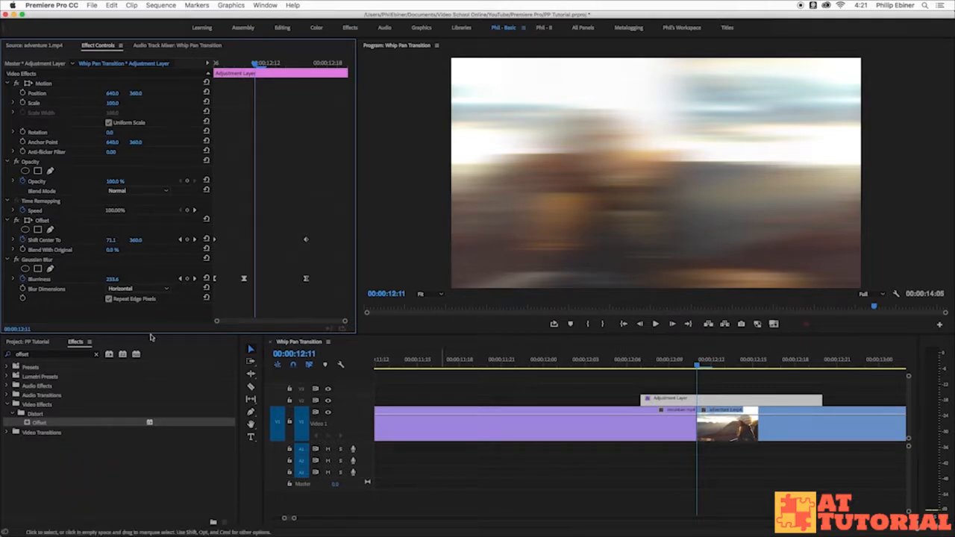
click(656, 365)
drag(656, 366, 642, 363)
mouse_move(135, 239)
mouse_down()
mouse_move(110, 240)
mouse_move(139, 240)
mouse_move(137, 251)
mouse_up()
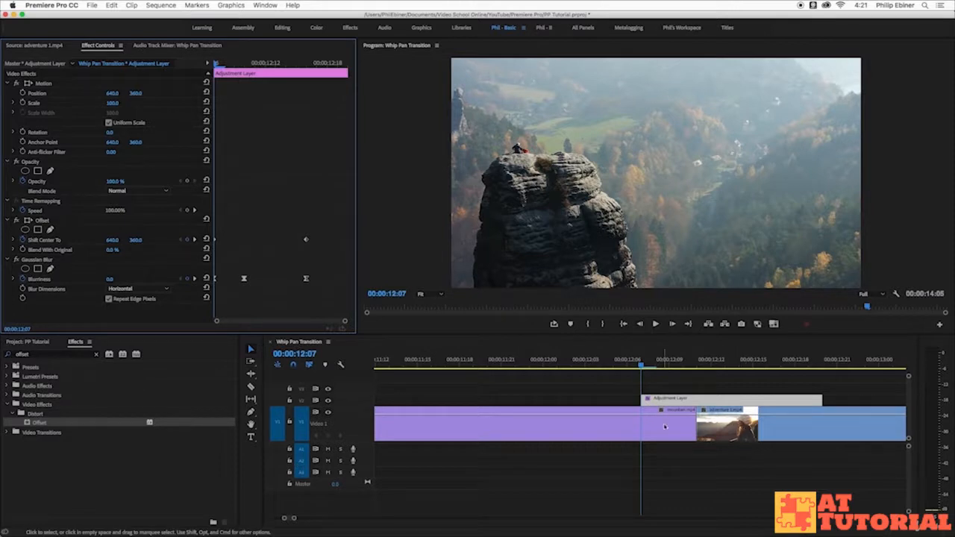
click(145, 290)
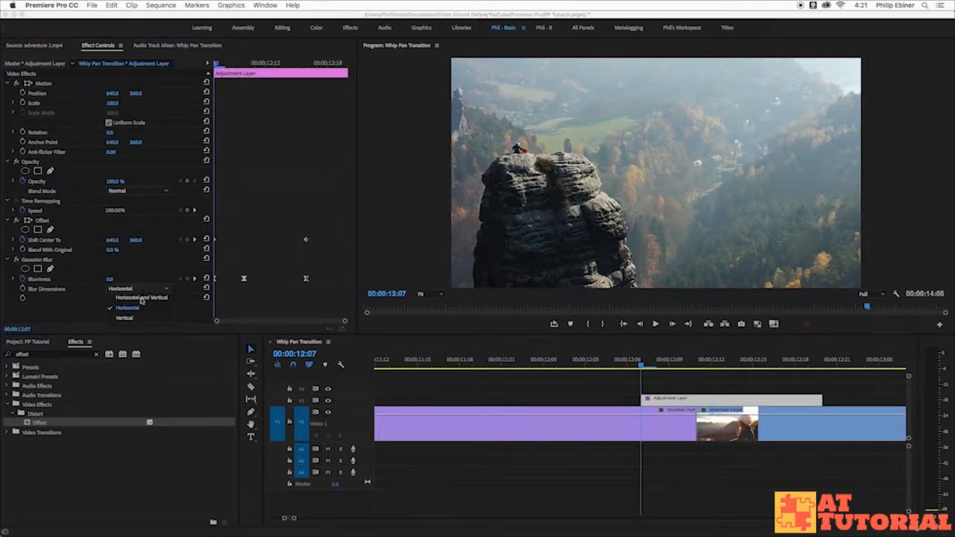
Scrub and play the offset transition with only the Gaussian Blur on it.
drag(692, 366, 645, 369)
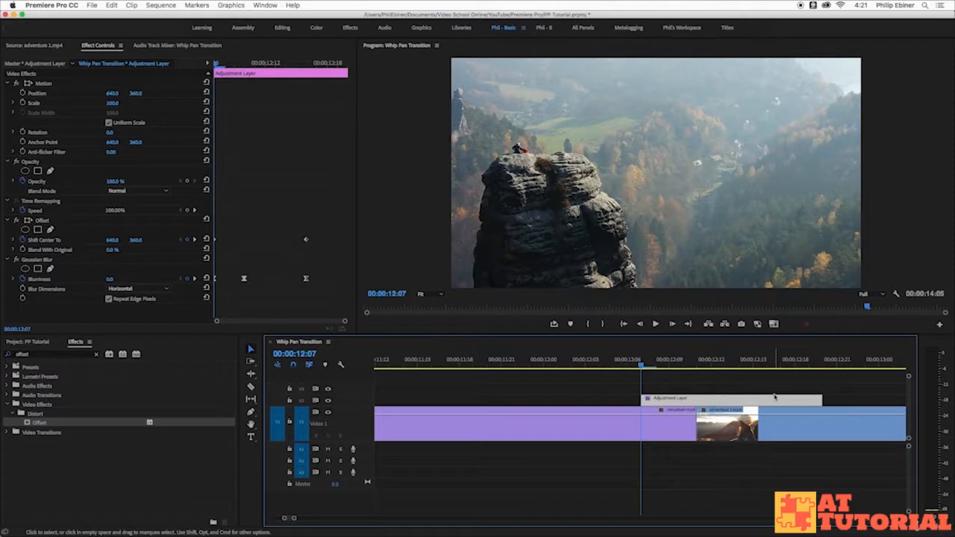
key(space)
click(663, 378)
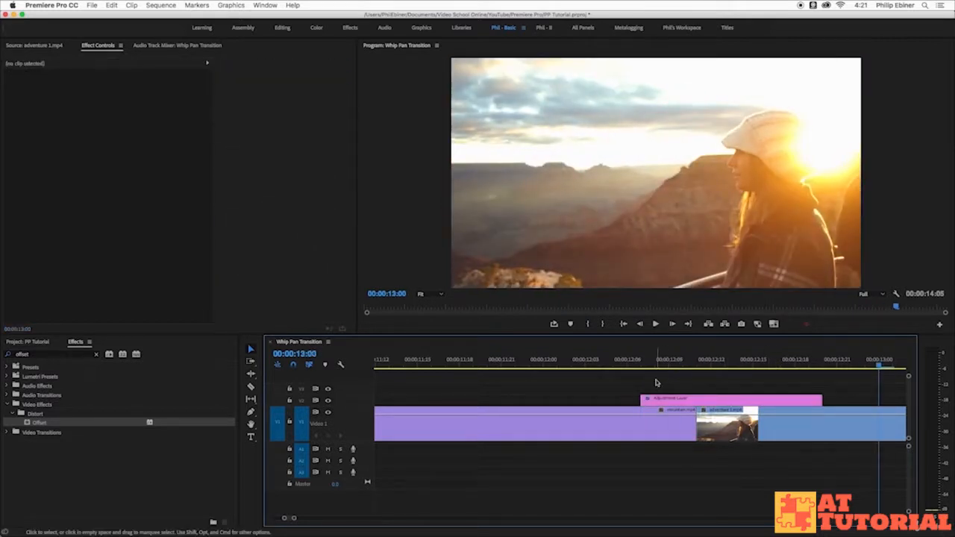
Duplicate the Offset adjustment layer and place the copy across the end of the last clip on the same track.
key(minus)
key(minus)
key(minus)
click(655, 399)
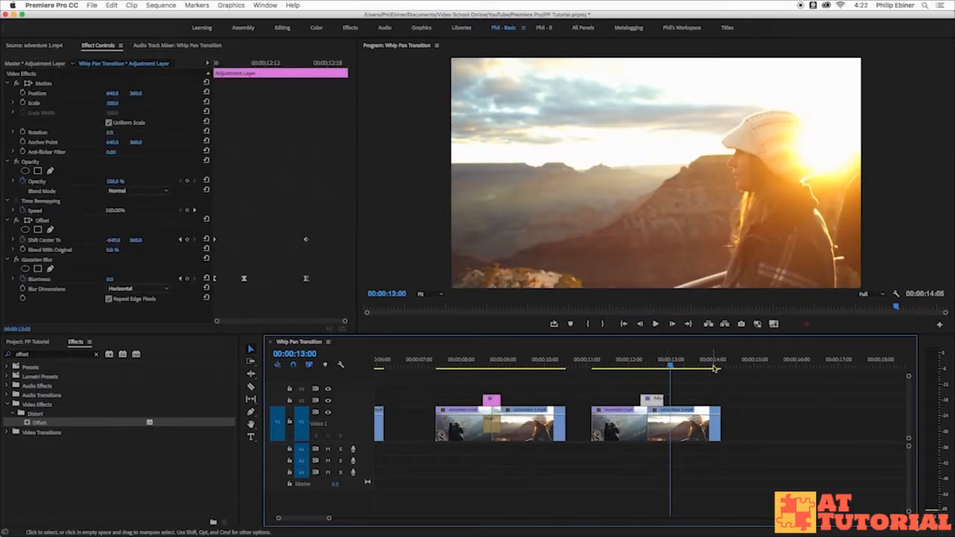
click(726, 367)
key(super+v)
drag(738, 423, 723, 407)
Mark the out point of adventure 1.mp4 at 00:00:35:08 and add the marked range after the last clip in the sequence.
click(32, 343)
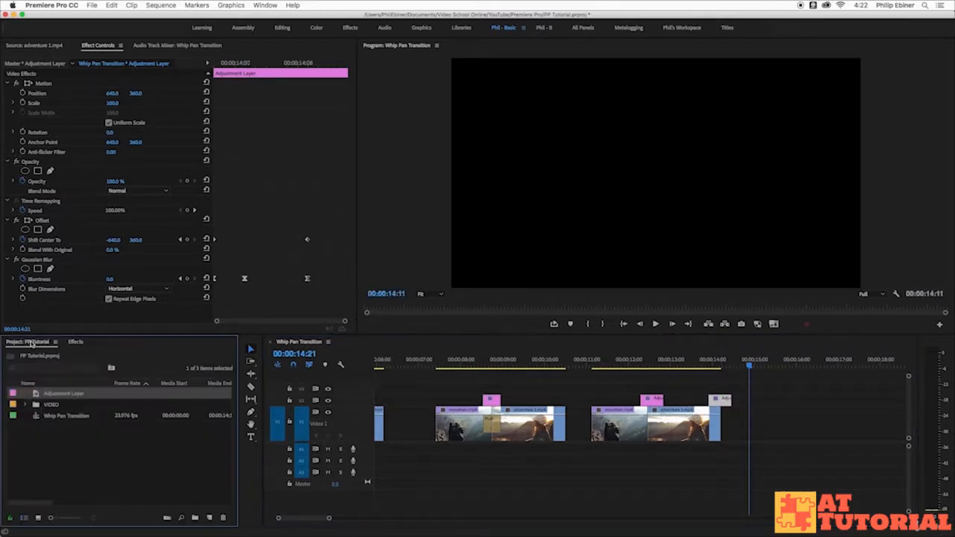
click(25, 403)
double_click(71, 416)
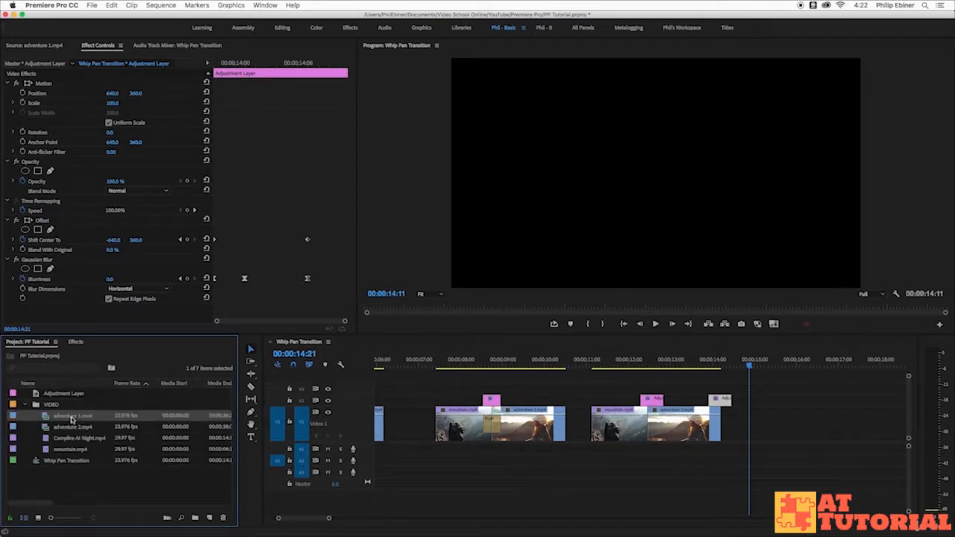
drag(293, 311, 332, 309)
key(o)
drag(706, 382, 725, 423)
Play the new transition under the duplicated adjustment layer.
mouse_move(710, 363)
mouse_down()
mouse_move(721, 365)
mouse_move(711, 363)
mouse_up()
key(space)
click(710, 364)
key(space)
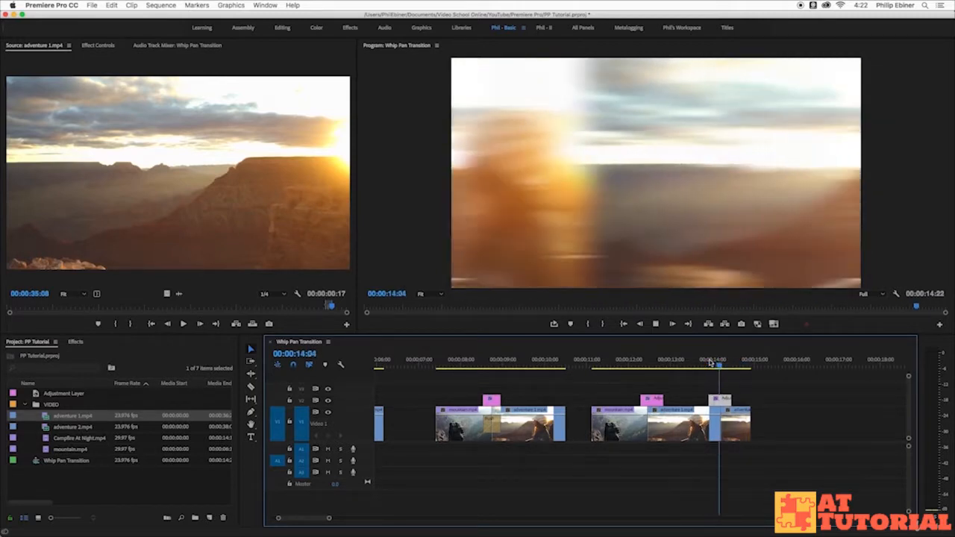
Shift the duplicated adjustment layer so it starts at 00:00:14:01 over the cut to the newly added clip.
drag(710, 363, 715, 364)
key(equal)
key(equal)
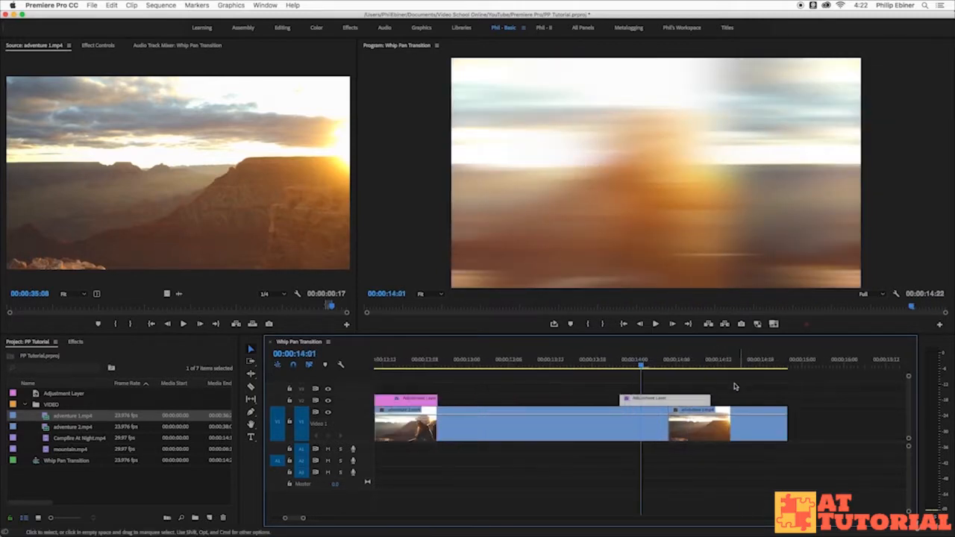
drag(646, 400, 667, 401)
drag(668, 364, 702, 406)
Play back the transition with the repositioned adjustment layer.
click(645, 364)
key(space)
click(651, 364)
Select the duplicated adjustment layer over the last cut and show its effect settings.
click(691, 411)
click(692, 404)
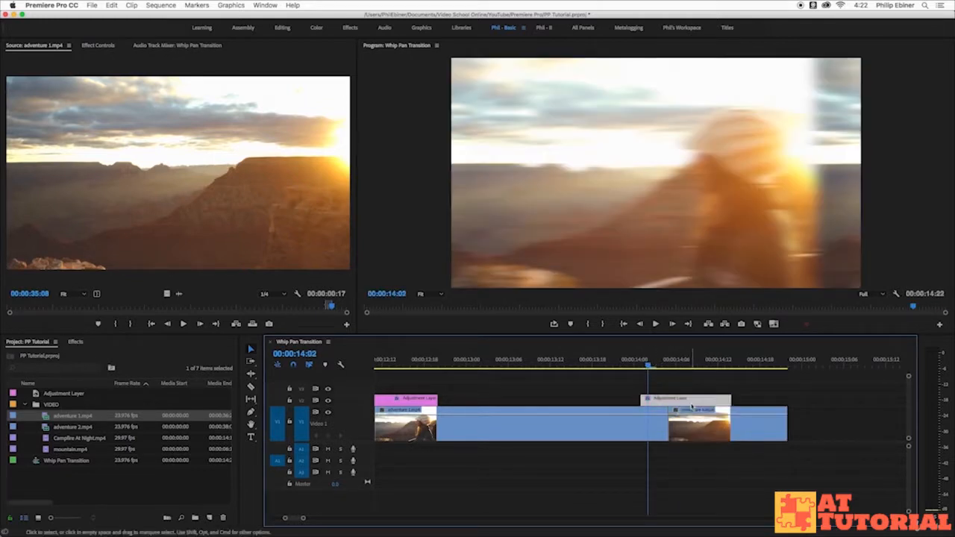
click(108, 46)
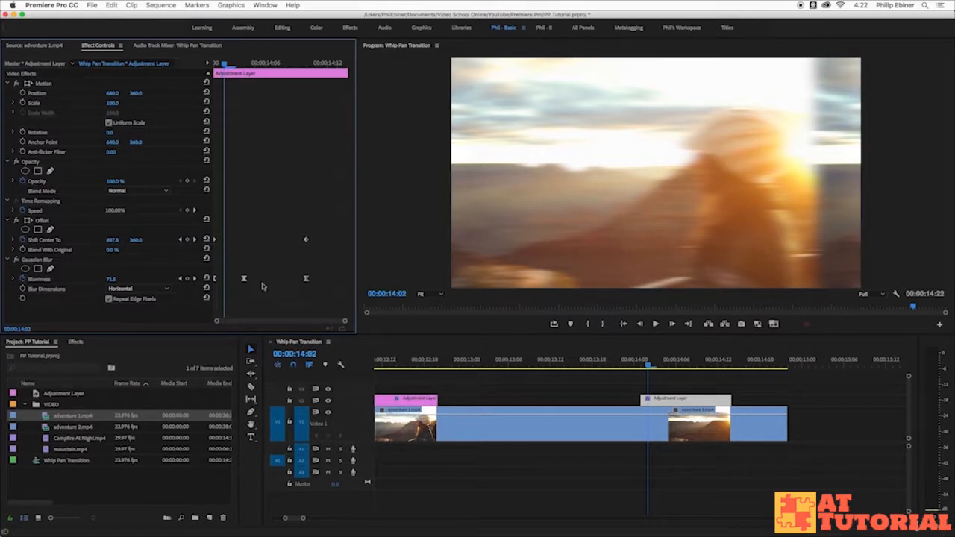
drag(326, 226, 196, 282)
right_click(306, 239)
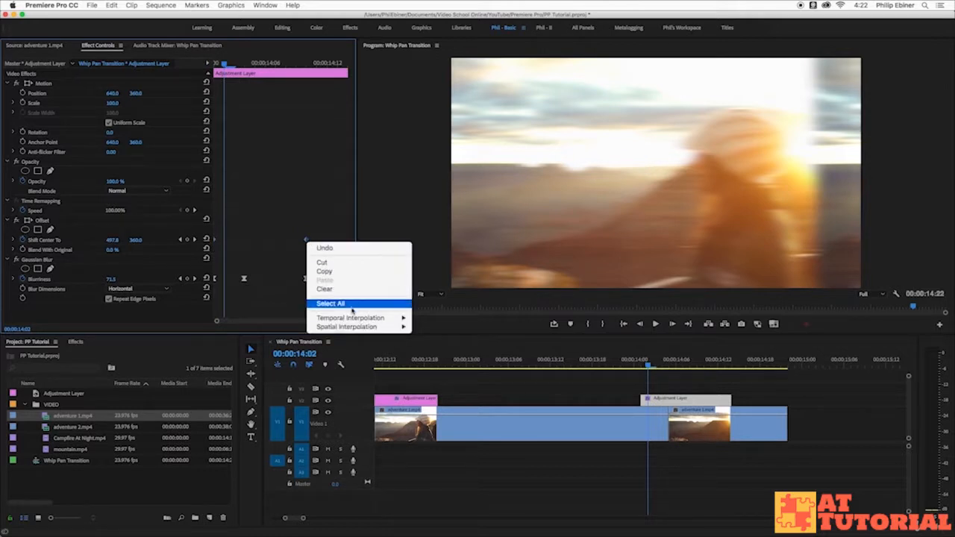
mouse_move(355, 319)
click(266, 246)
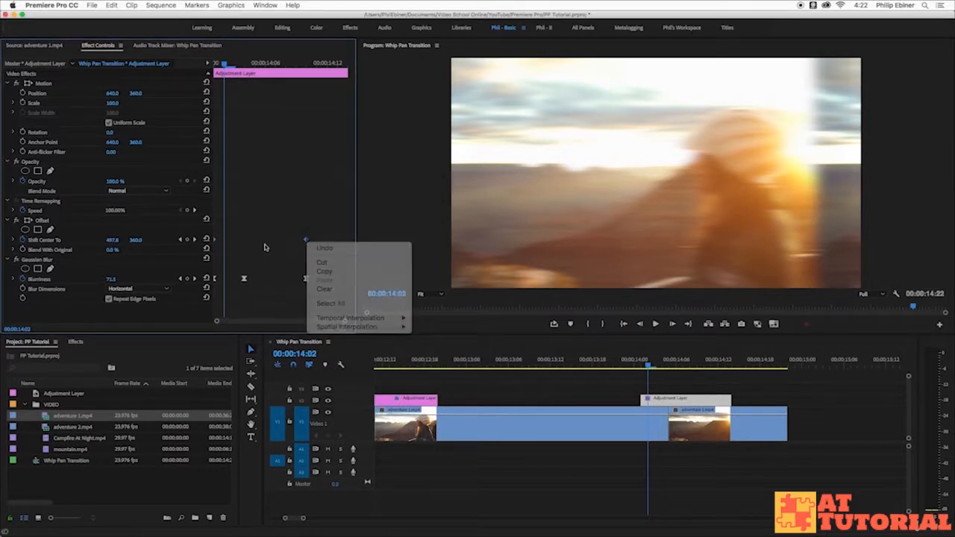
Set the temporal interpolation of both Shift Center To keyframes in the Offset effect to Bezier.
drag(320, 228, 196, 255)
right_click(304, 242)
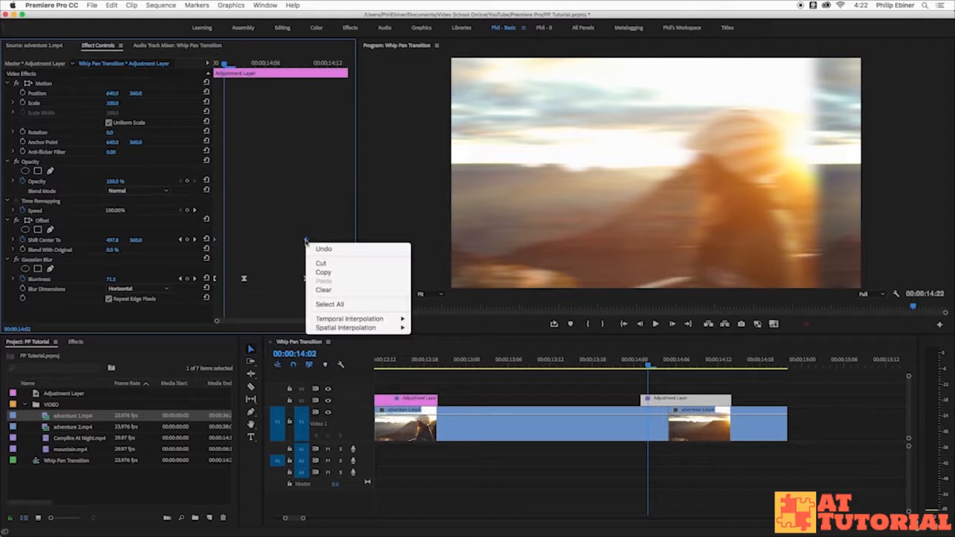
mouse_move(355, 319)
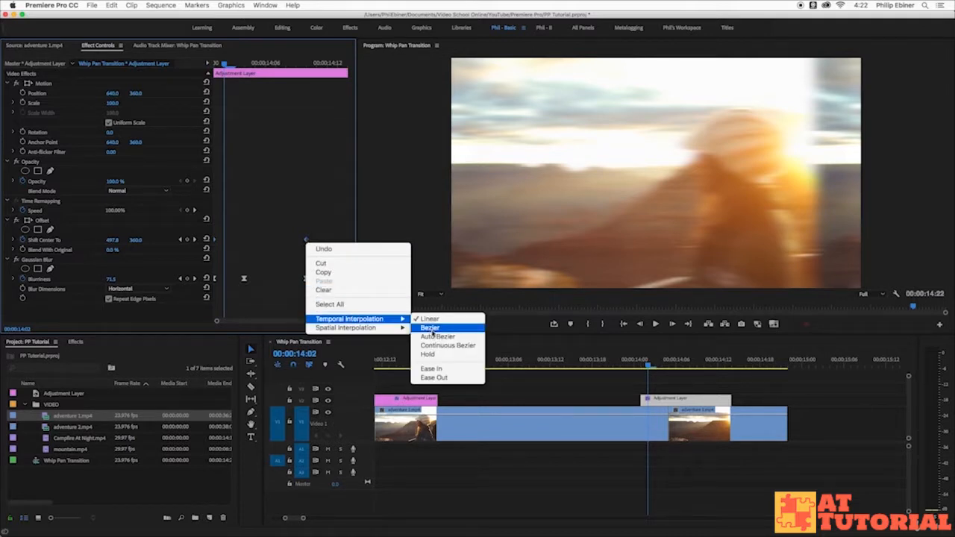
click(432, 328)
Play back the last whip pan transition from just after the adjustment layer's start to check the eased Offset movement.
drag(650, 366, 759, 365)
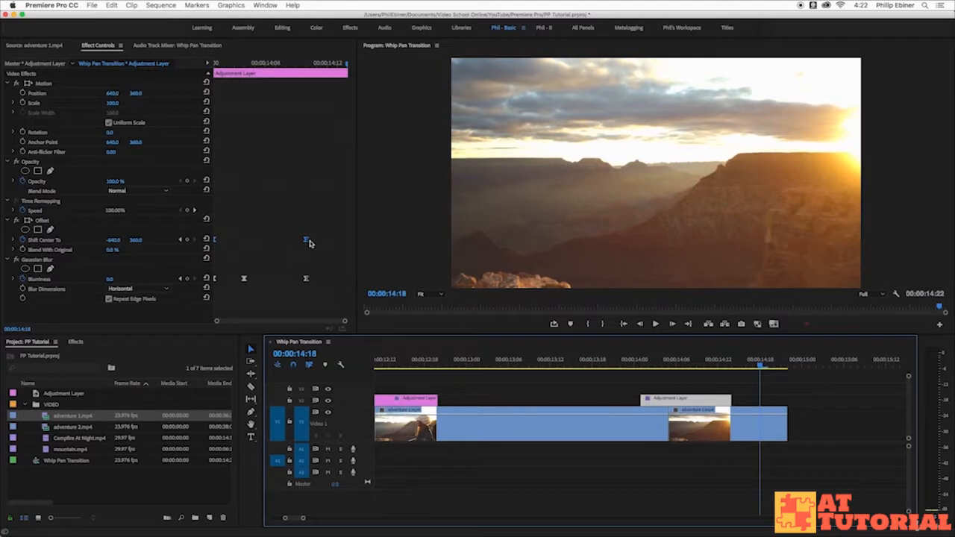
click(649, 361)
key(space)
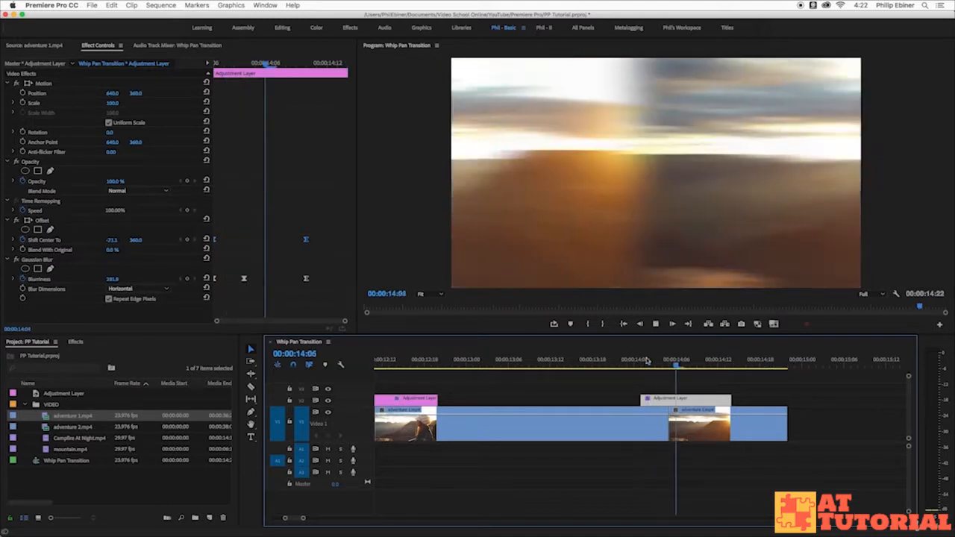
key(space)
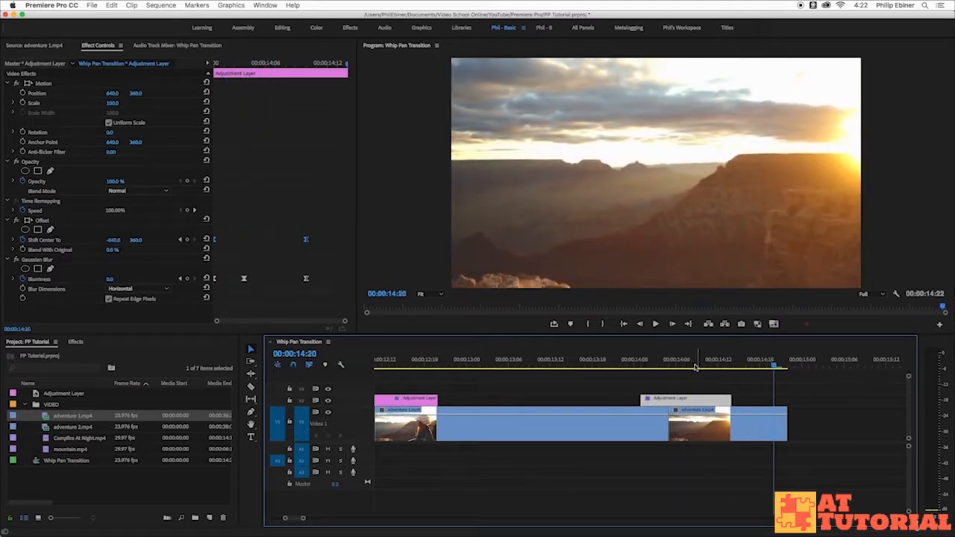